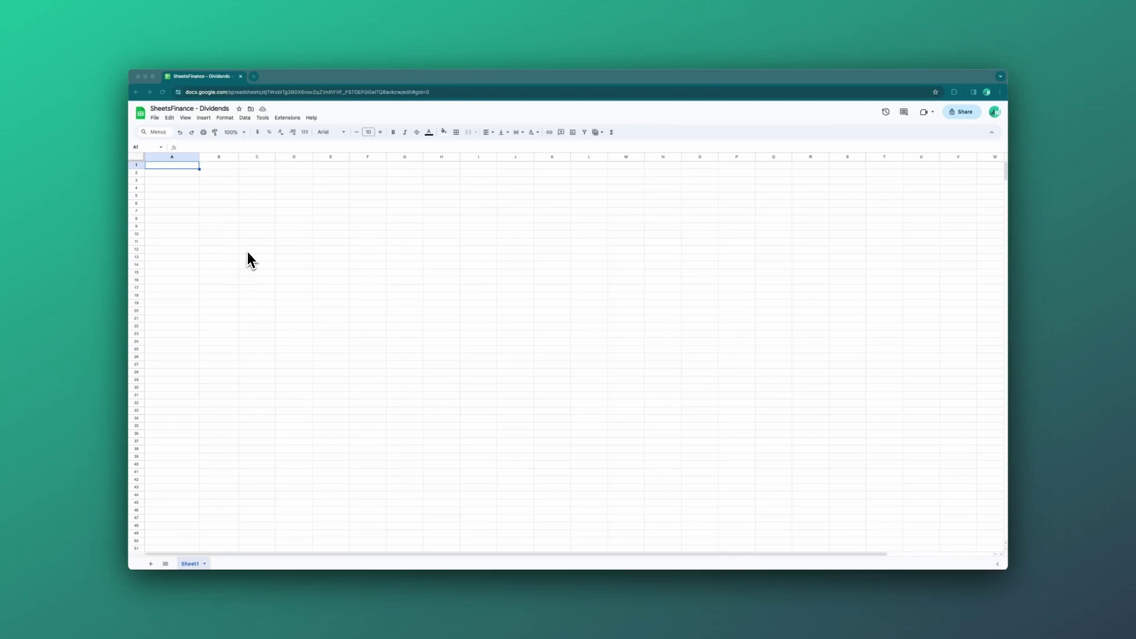
Enter =SF_DIVIDEND("AAPL") in A1 to load AAPL's dividend history.
{"action": "type", "text": "=SF"}
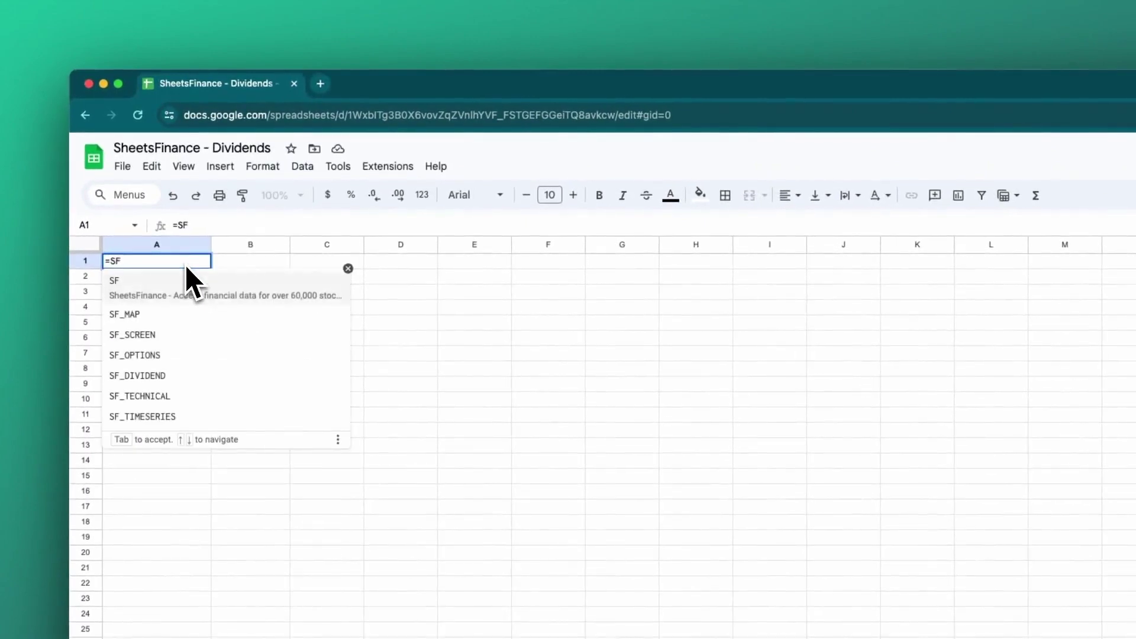
{"action": "type", "text": "_DIVIDEND("}
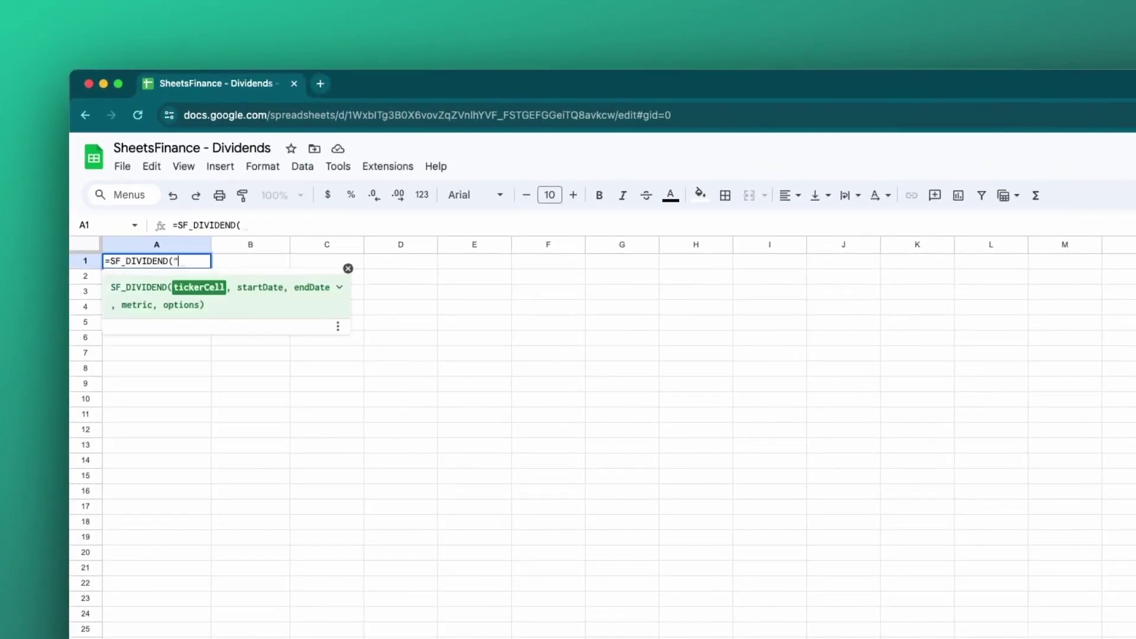
{"action": "type", "text": "\"AAPL\")"}
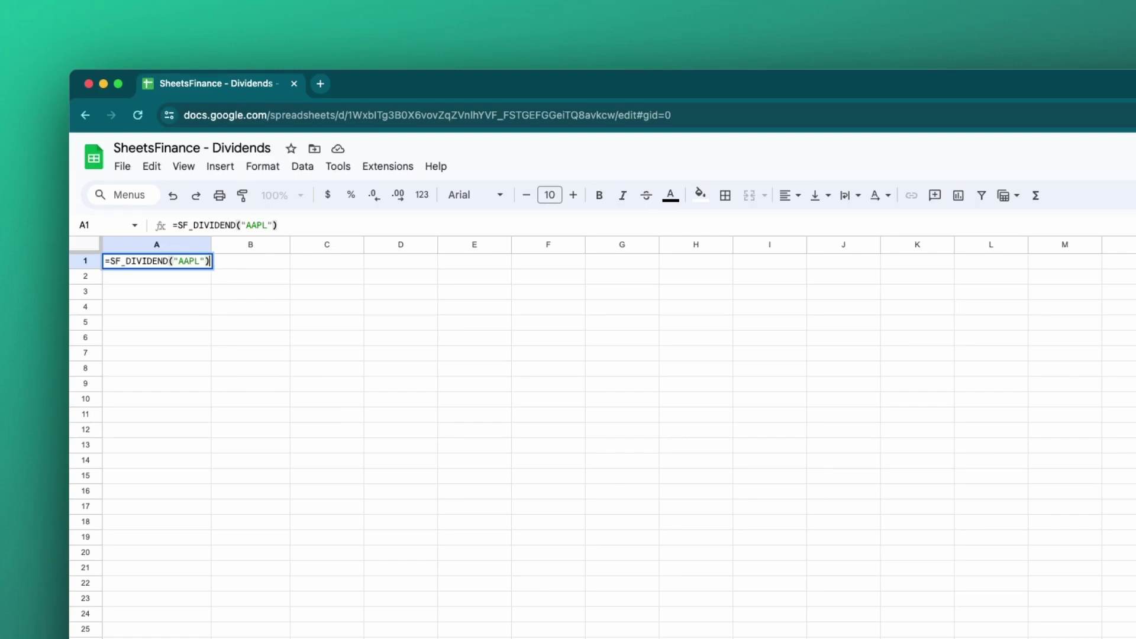
{"action": "key", "text": "Return"}
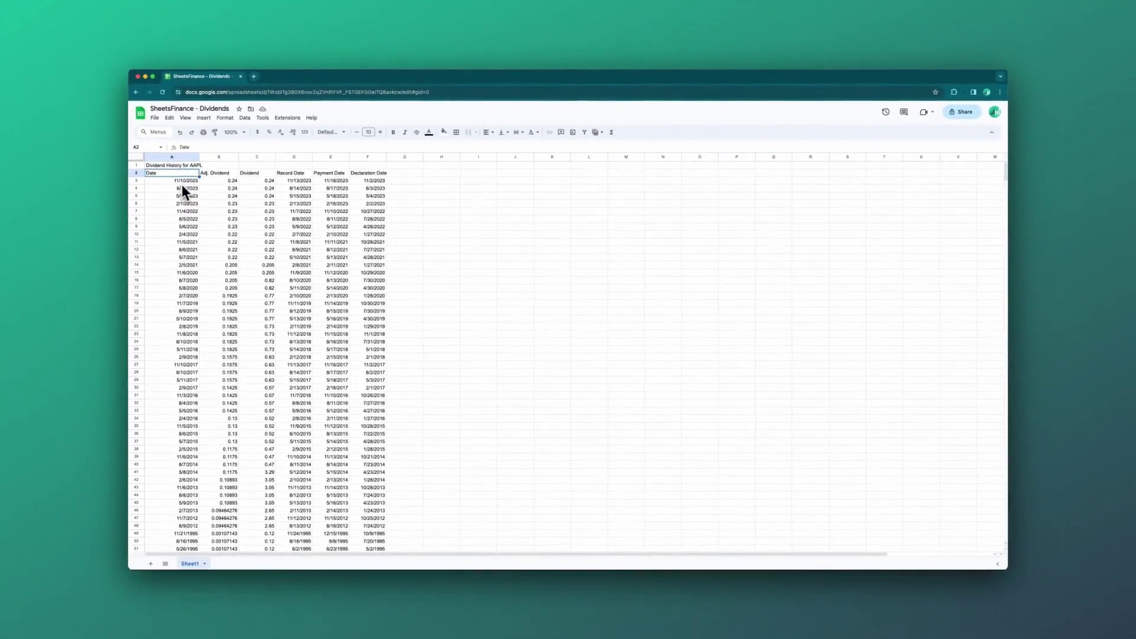
Scroll through AAPL's dividend rows back to the 1987 payouts, then return to the formula cell A1.
{"action": "scroll", "coordinate": [188, 302], "scroll_direction": "down", "scroll_amount": 3}
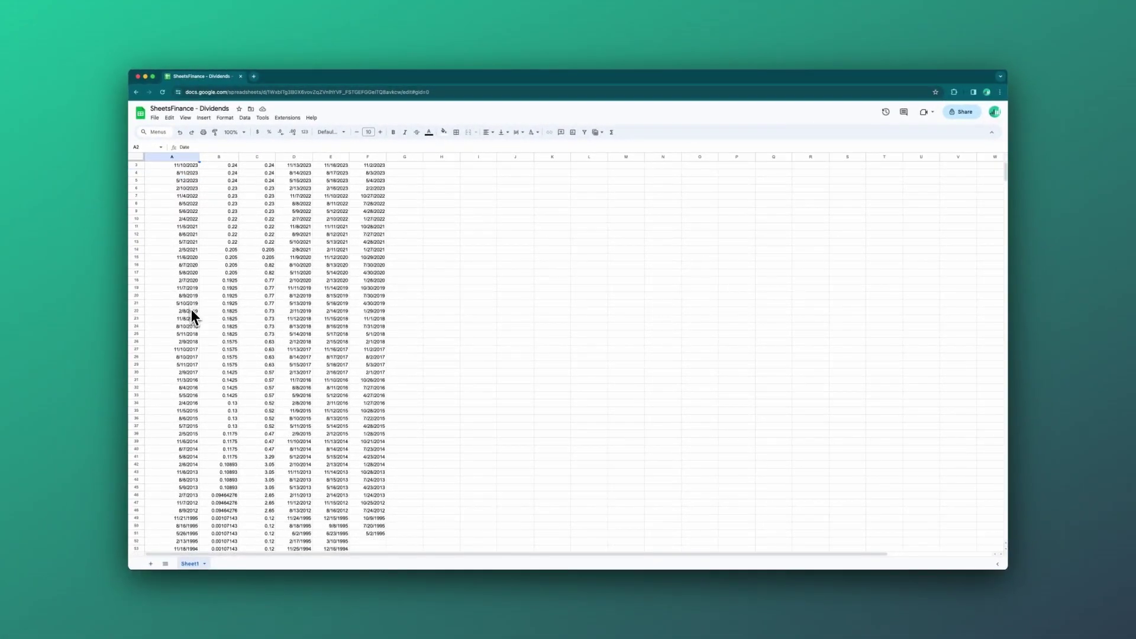
{"action": "scroll", "coordinate": [193, 314], "scroll_direction": "down", "scroll_amount": 8}
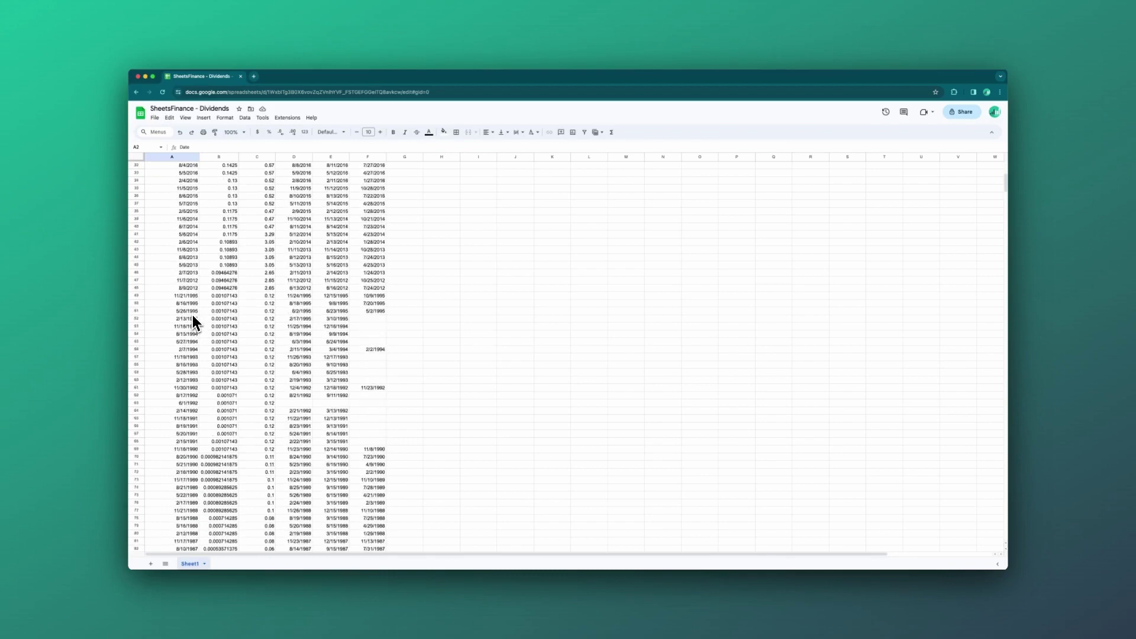
{"action": "scroll", "coordinate": [191, 324], "scroll_direction": "up", "scroll_amount": 10}
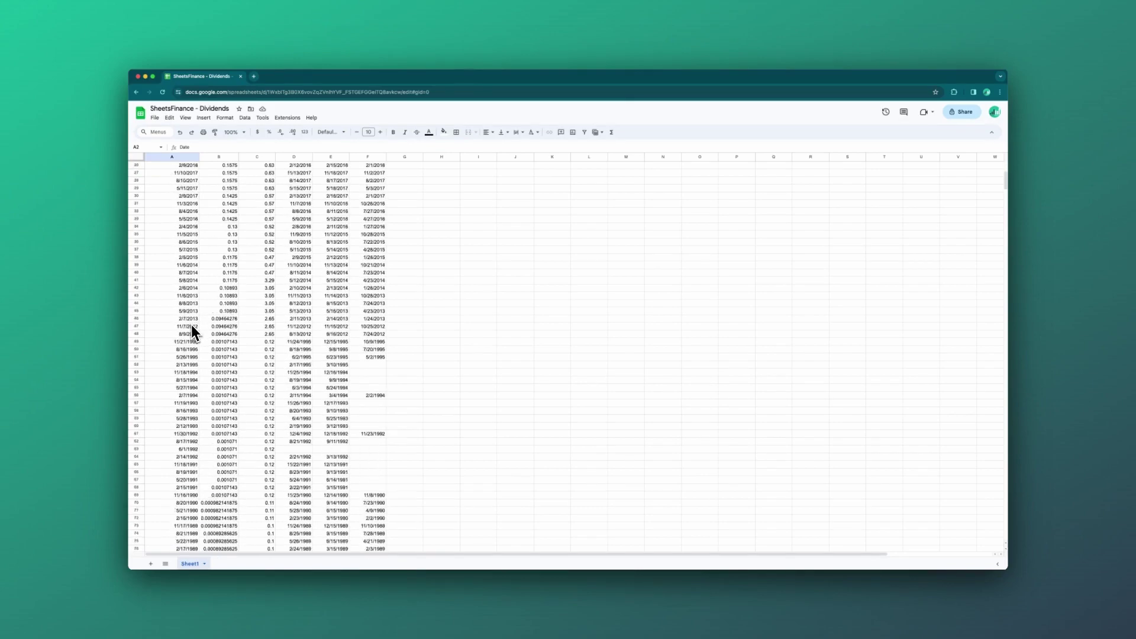
{"action": "left_click", "coordinate": [173, 165]}
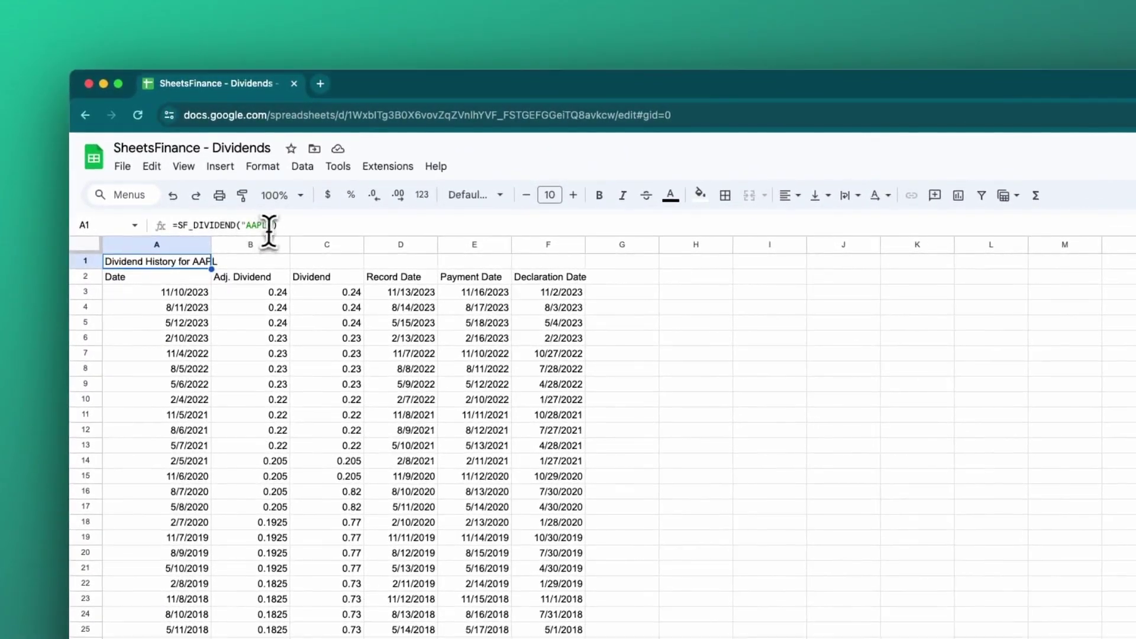
Add the date range "2020-01-01" to "2023-12-06" as arguments of the SF_DIVIDEND formula.
{"action": "left_click", "coordinate": [269, 225]}
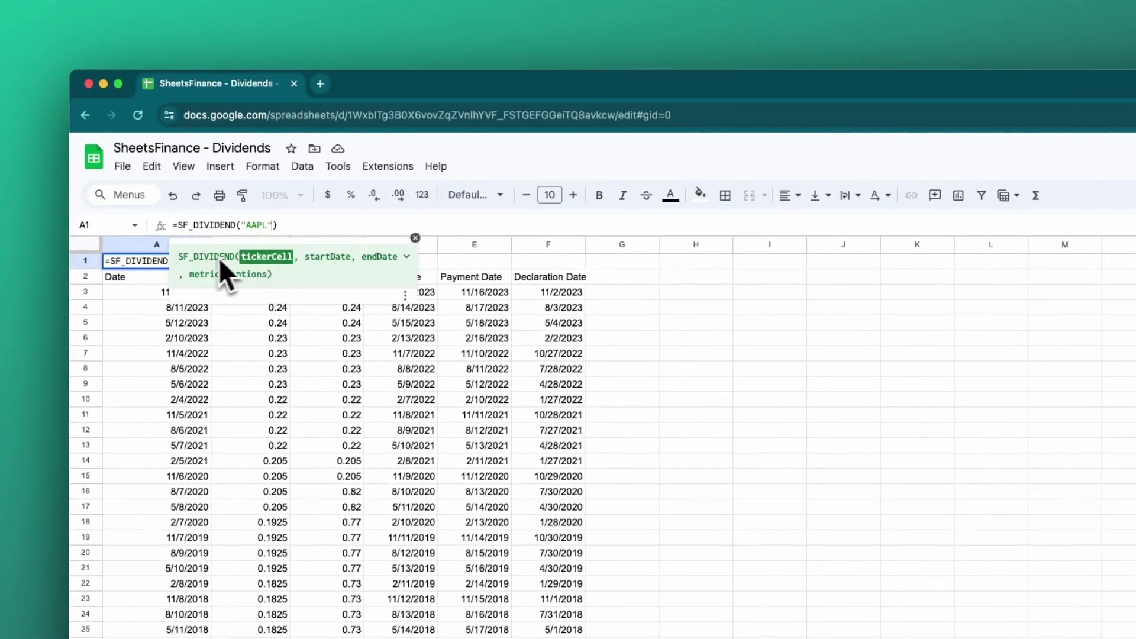
{"action": "left_click", "coordinate": [407, 257]}
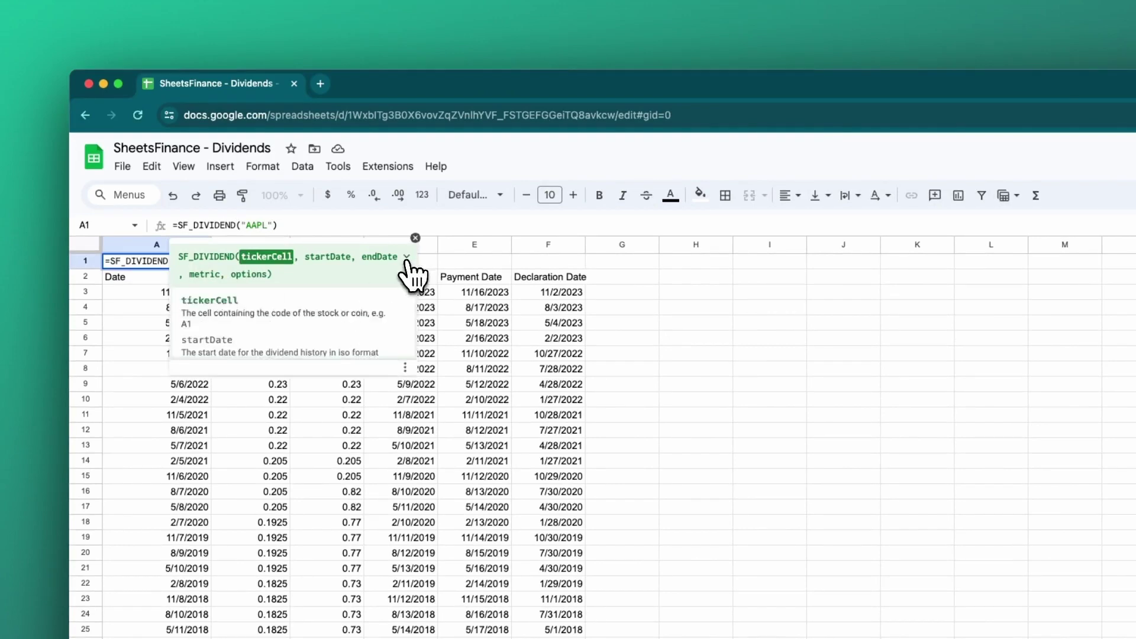
{"action": "scroll", "coordinate": [304, 384], "scroll_direction": "down", "scroll_amount": 5}
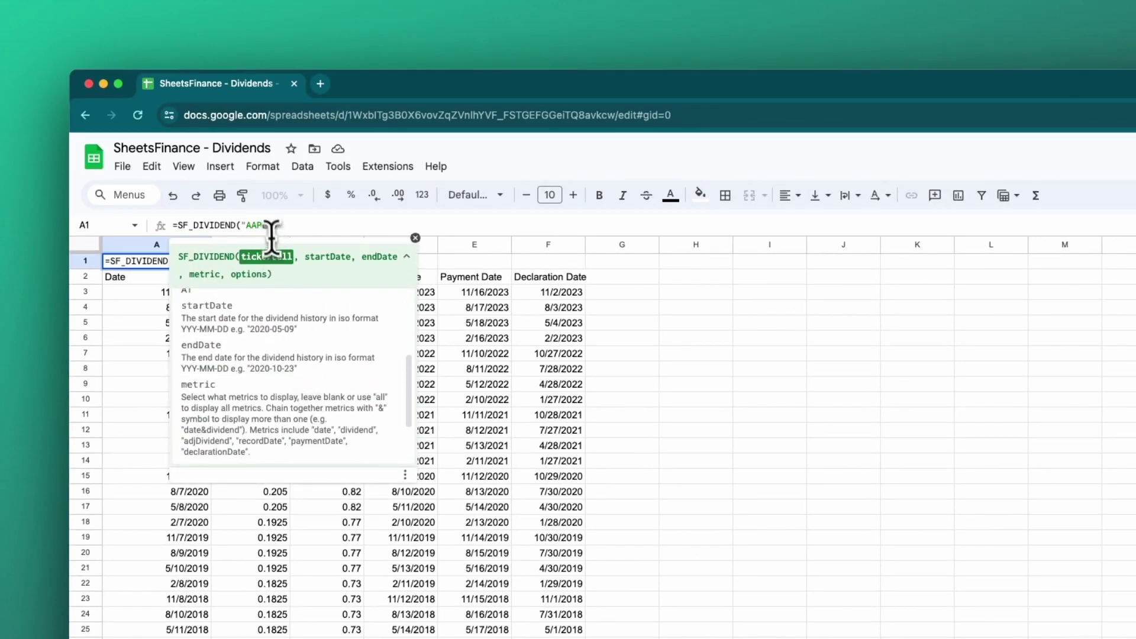
{"action": "type", "text": ", \""}
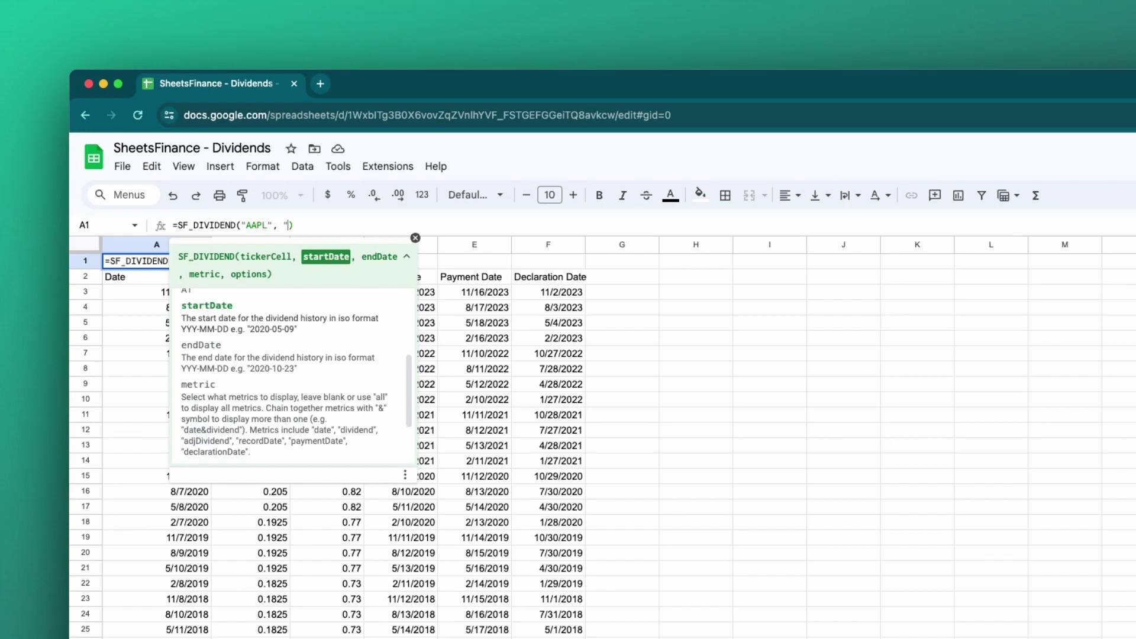
{"action": "type", "text": "2020"}
{"action": "type", "text": "-01-01"}
{"action": "type", "text": "\", \""}
{"action": "type", "text": "2023"}
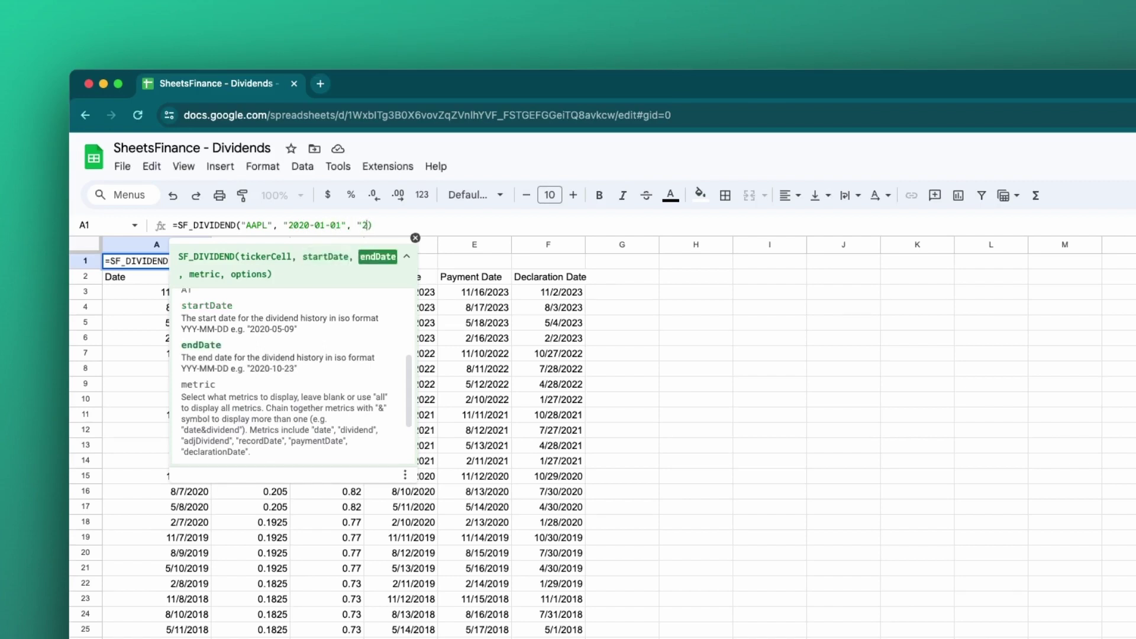
{"action": "type", "text": "-12-06\""}
{"action": "key", "text": "Return"}
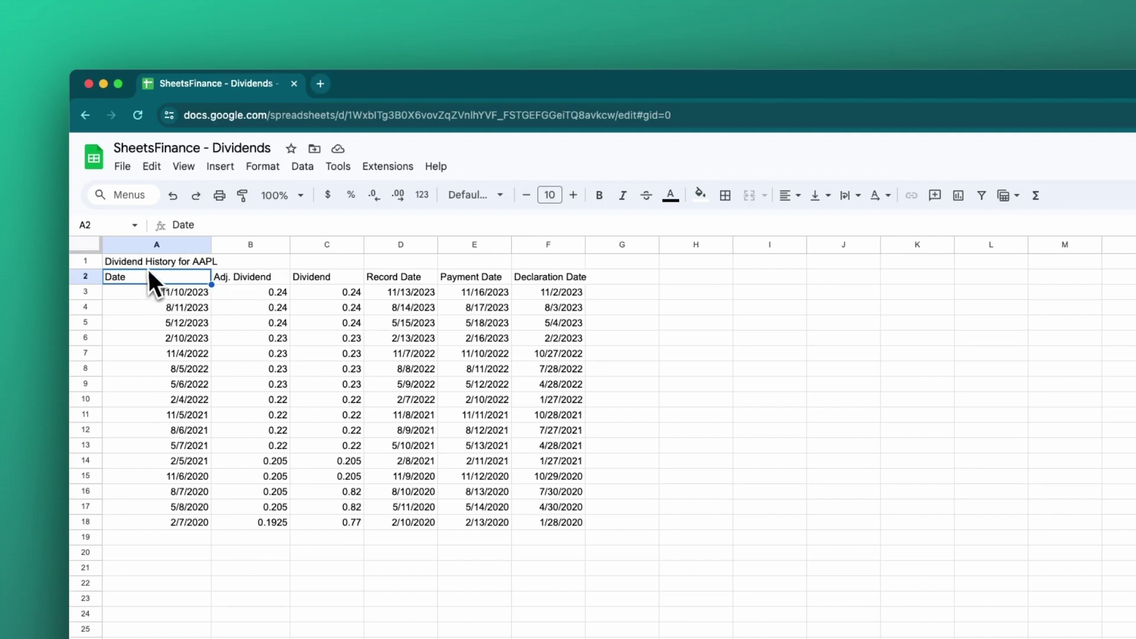
Add "date&dividend" as the metric argument of the SF_DIVIDEND formula in A1.
{"action": "left_click", "coordinate": [153, 264]}
{"action": "left_click", "coordinate": [419, 225]}
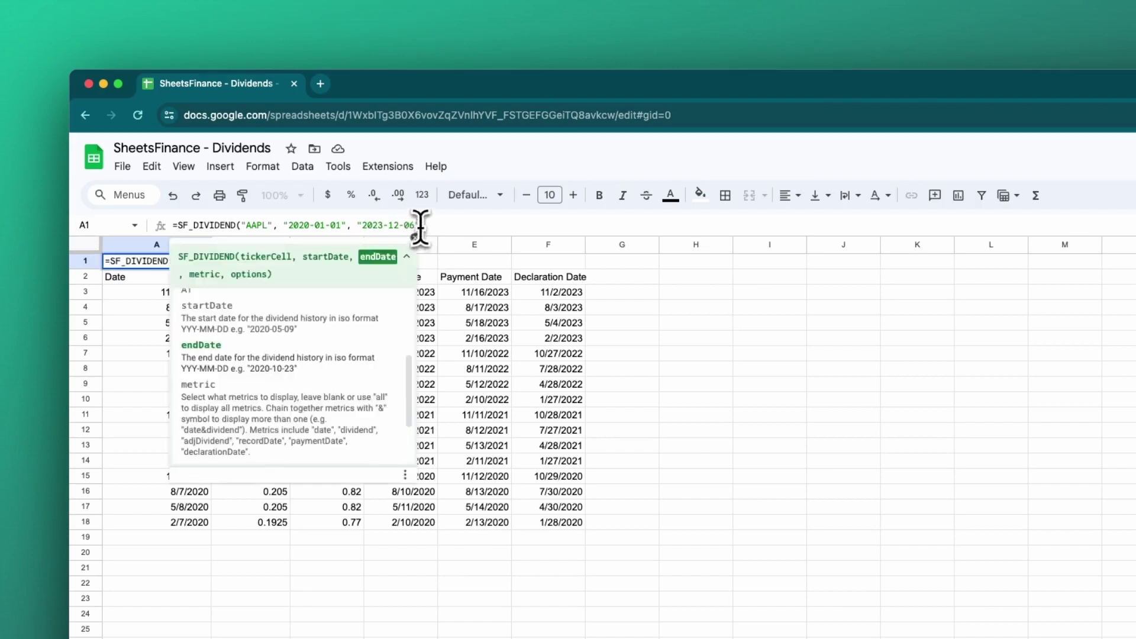
{"action": "type", "text": ", "}
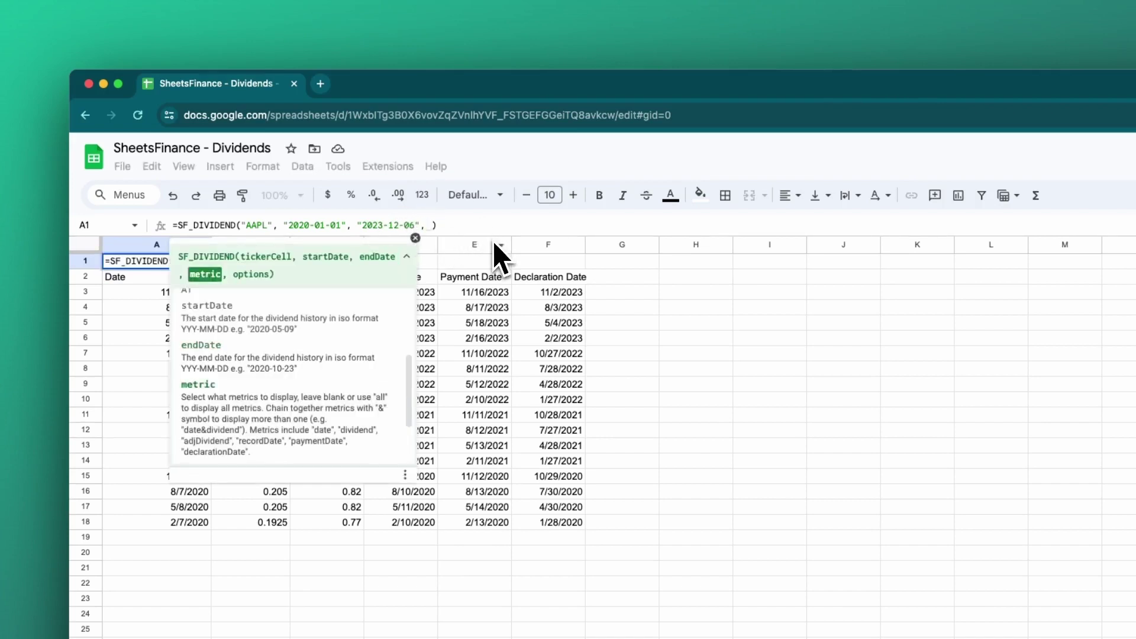
{"action": "type", "text": "\""}
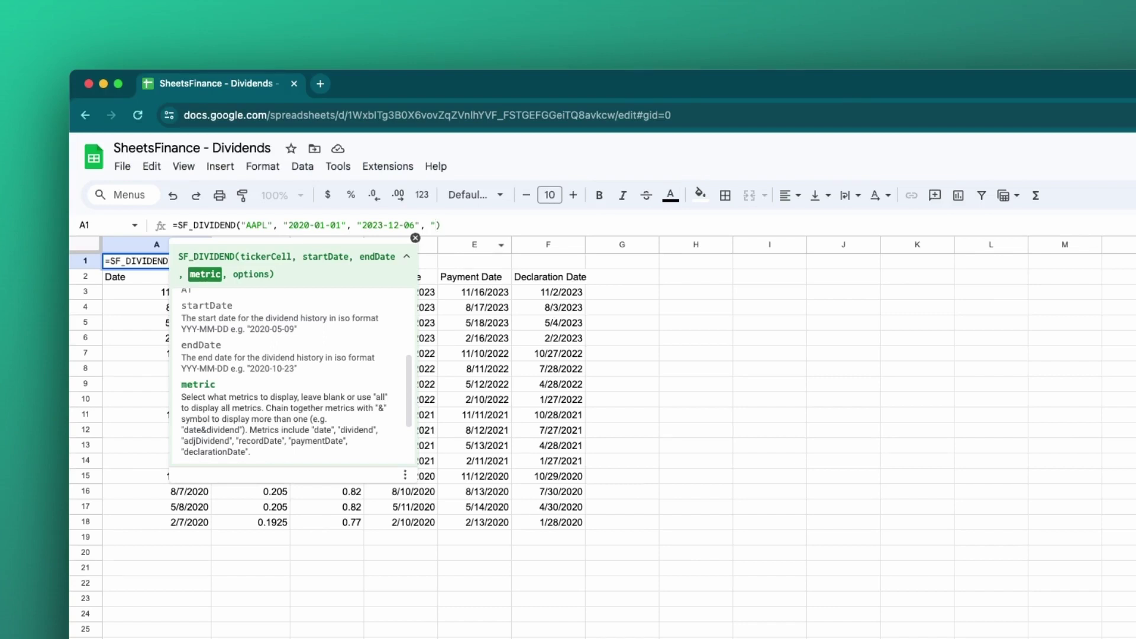
{"action": "type", "text": "date&dividend"}
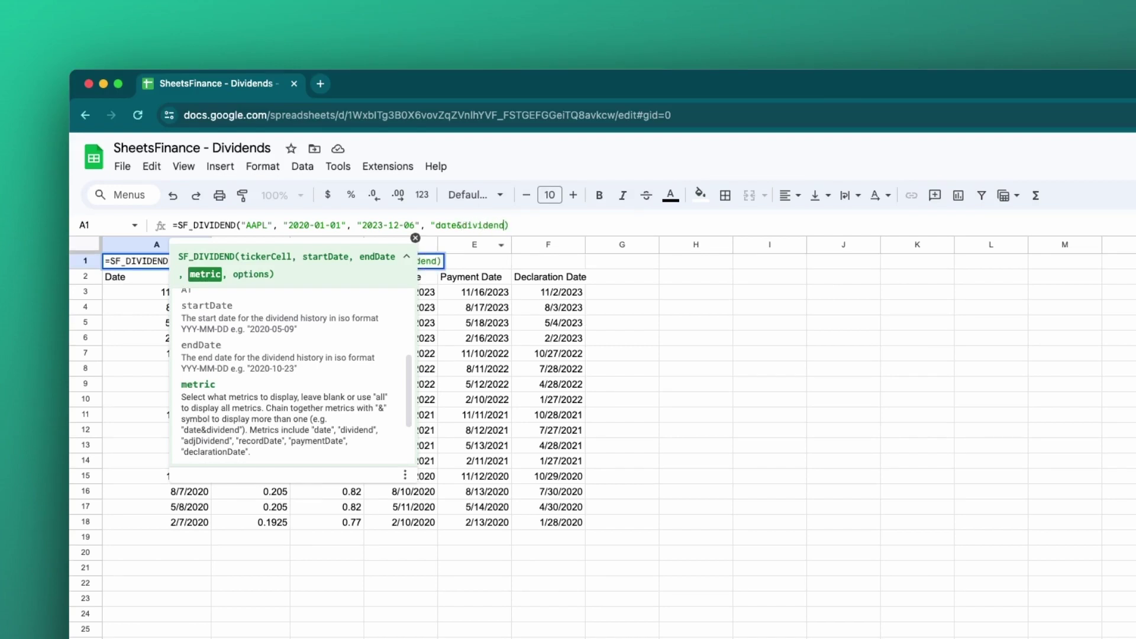
{"action": "type", "text": "\""}
{"action": "key", "text": "Return"}
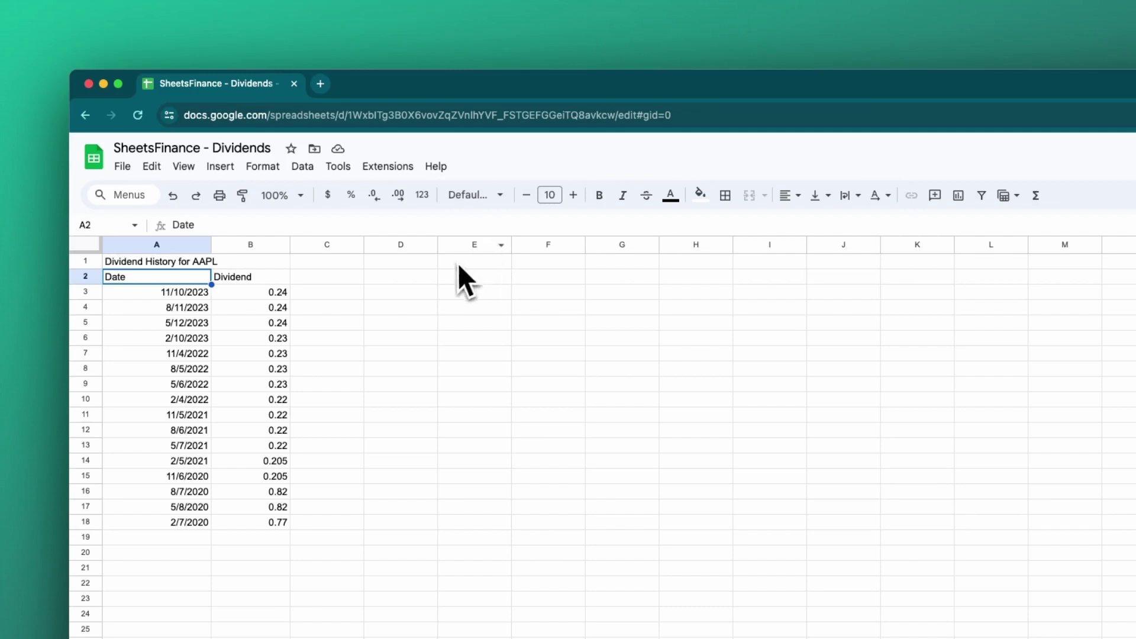
Append the "NH" options argument to the SF_DIVIDEND formula in A1.
{"action": "left_click", "coordinate": [181, 268]}
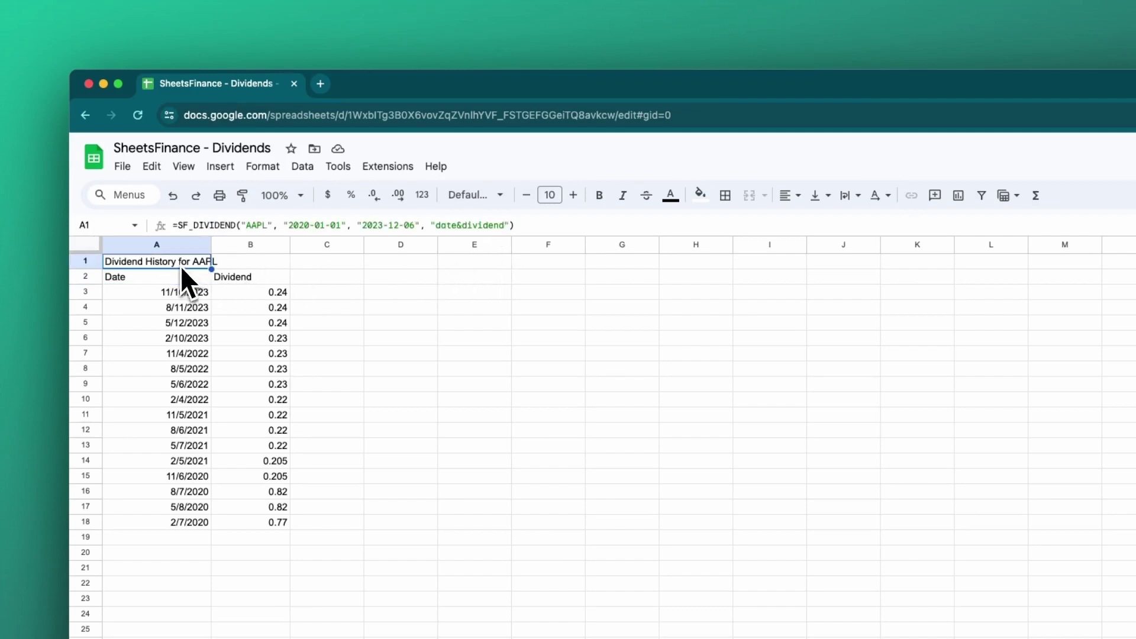
{"action": "left_click", "coordinate": [510, 225]}
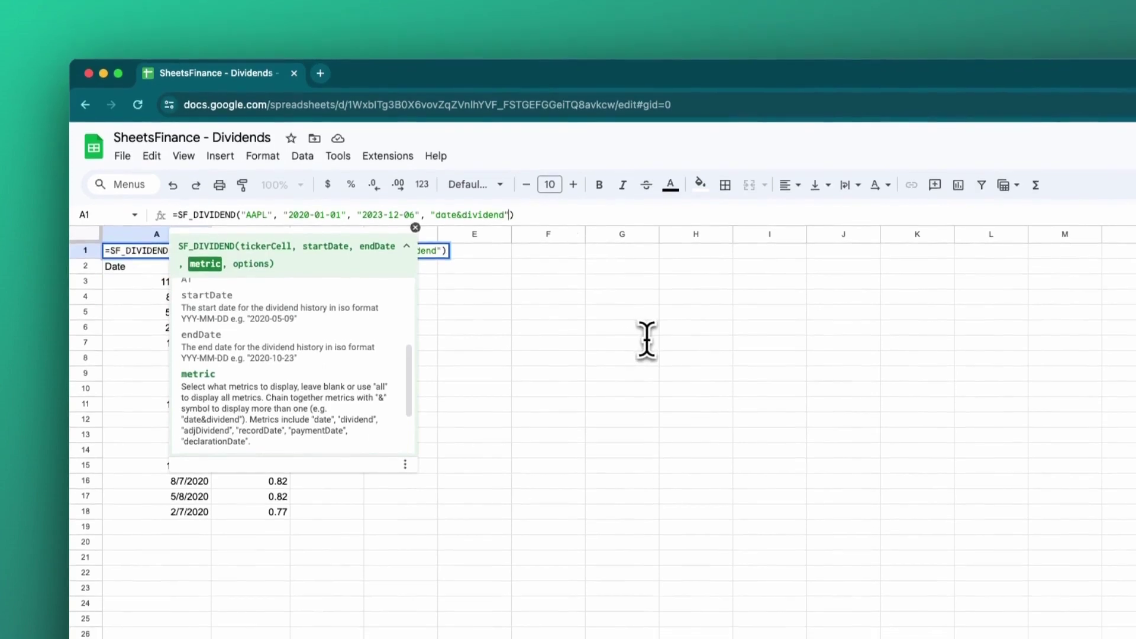
{"action": "type", "text": ",  "}
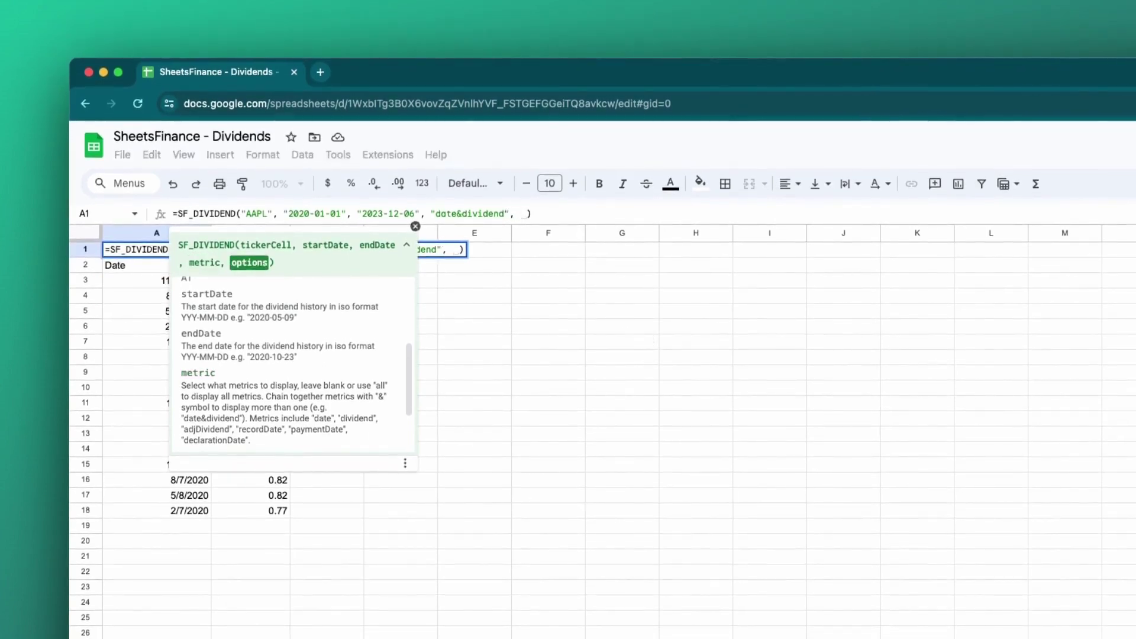
{"action": "type", "text": "\"NH\""}
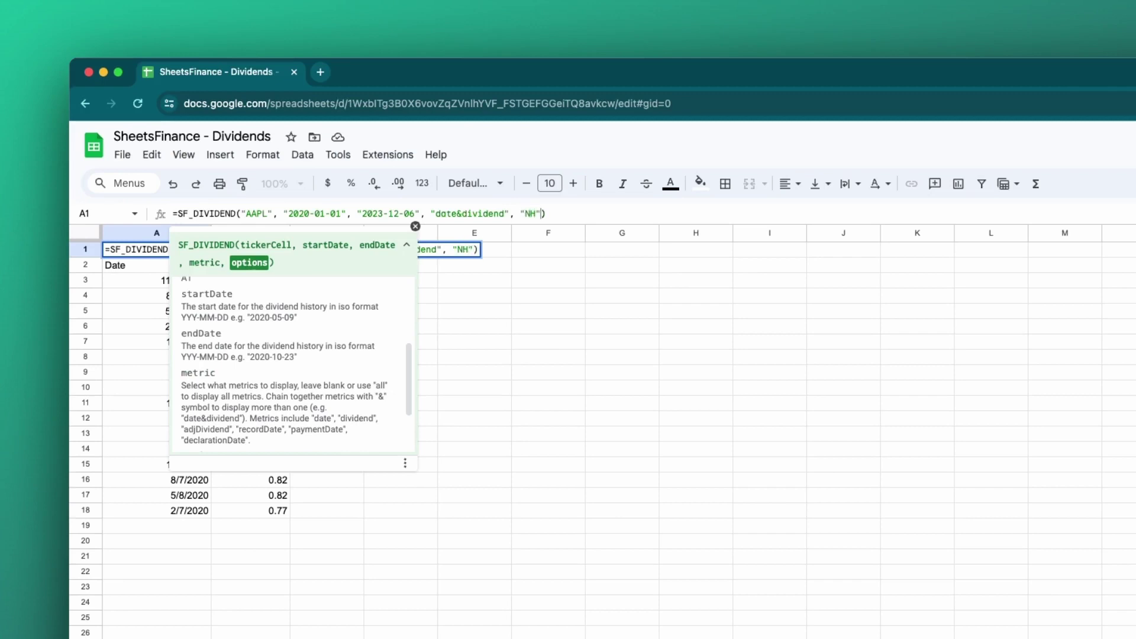
{"action": "key", "text": "Return"}
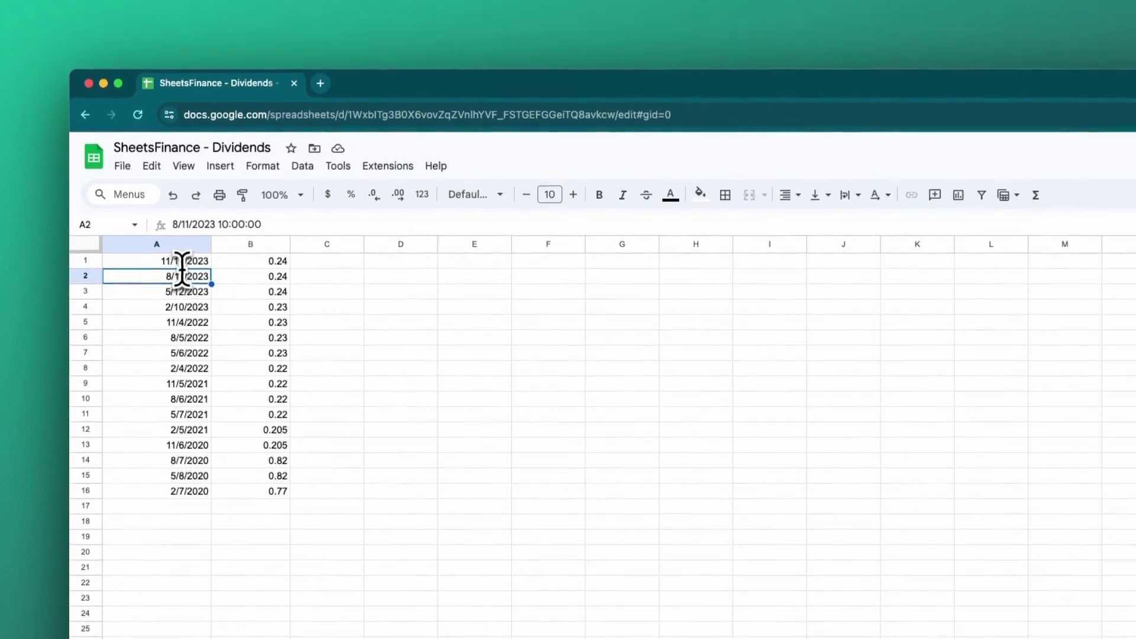
Change the formula's options to "NH&-" so dividends list oldest first, then reselect A1.
{"action": "left_click", "coordinate": [186, 267]}
{"action": "left_click", "coordinate": [534, 225]}
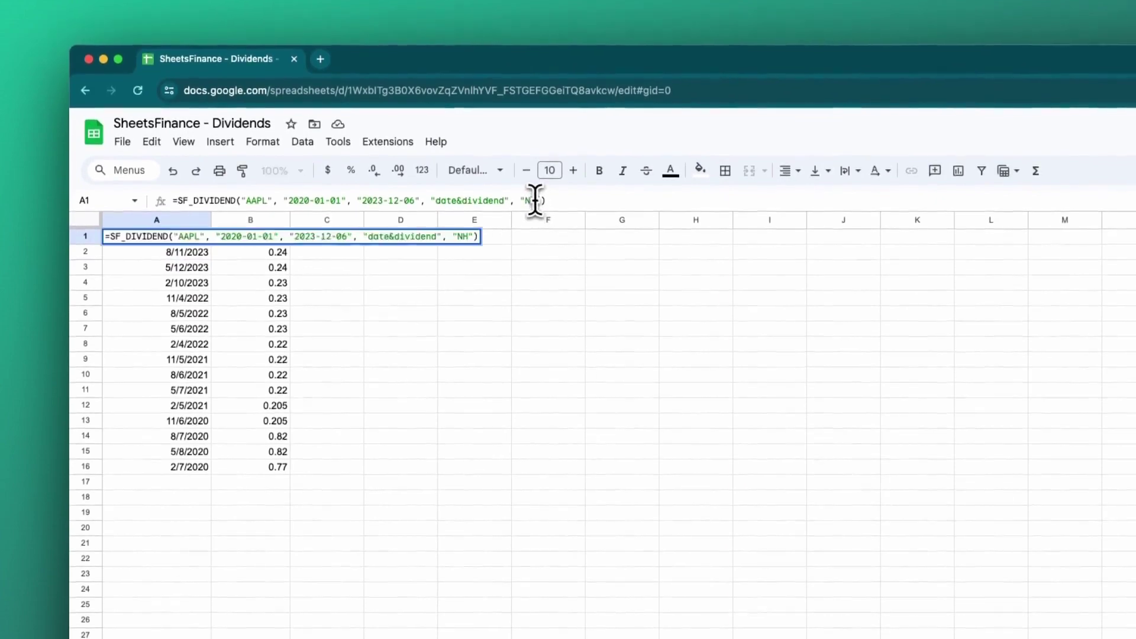
{"action": "type", "text": "&"}
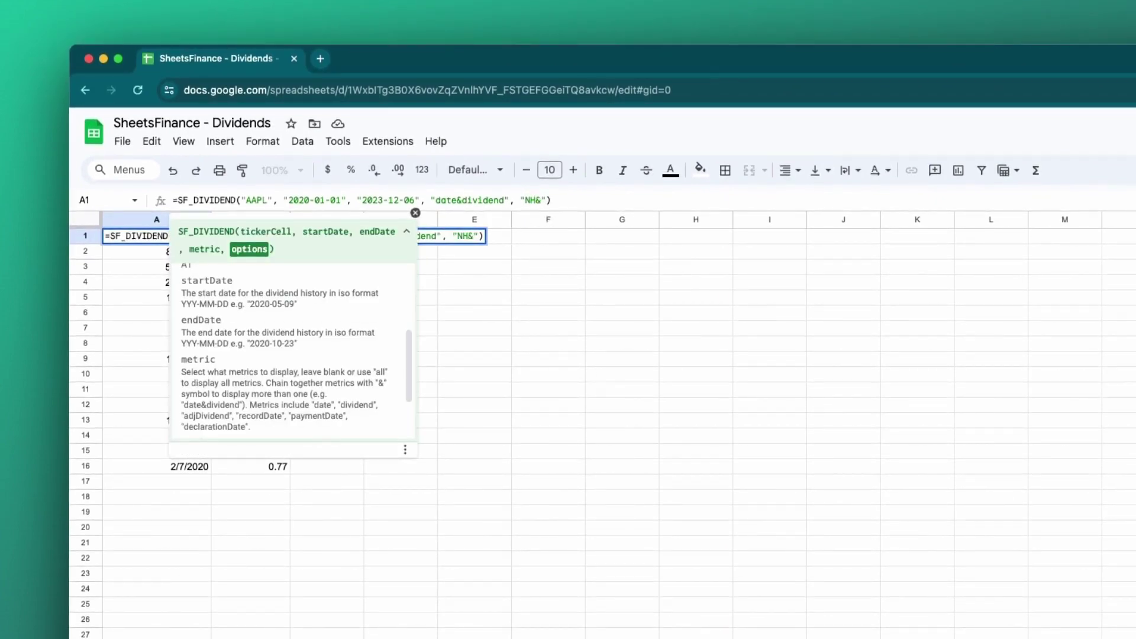
{"action": "type", "text": "-"}
{"action": "key", "text": "Return"}
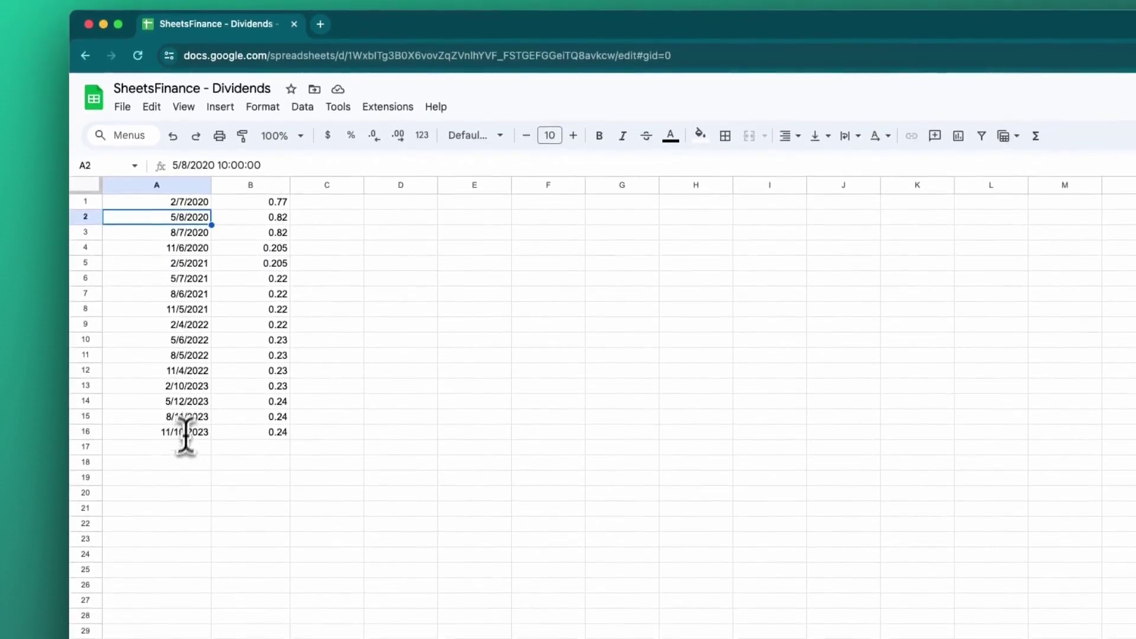
{"action": "key", "text": "Up"}
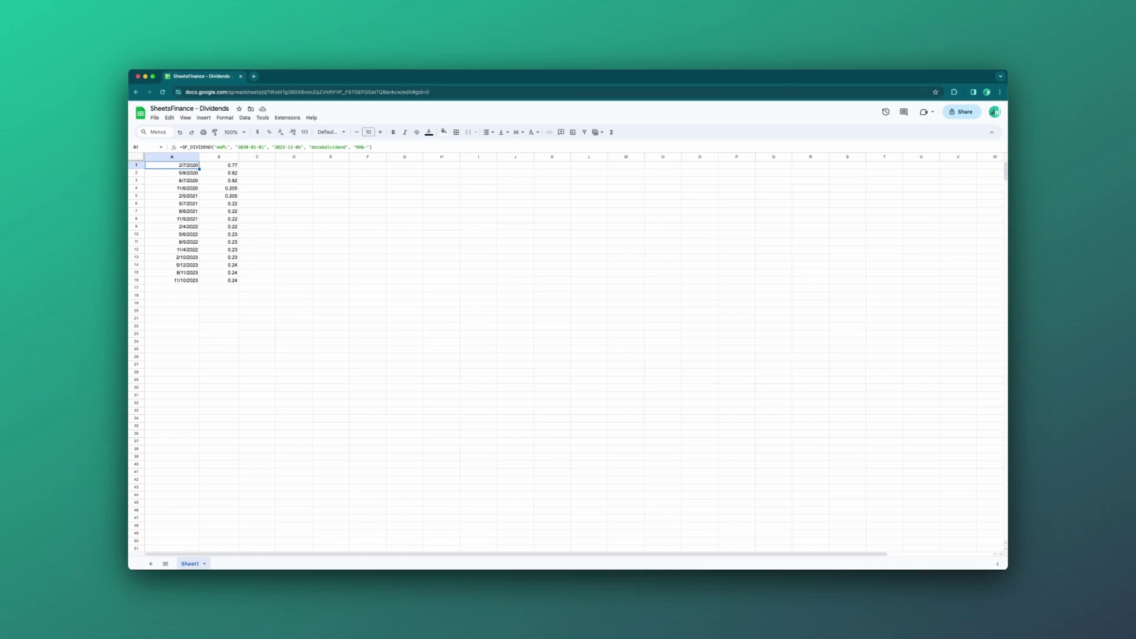
Clear the dividend formula and enter Stock with ticker AAPL in A1:B1.
{"action": "key", "text": "Delete"}
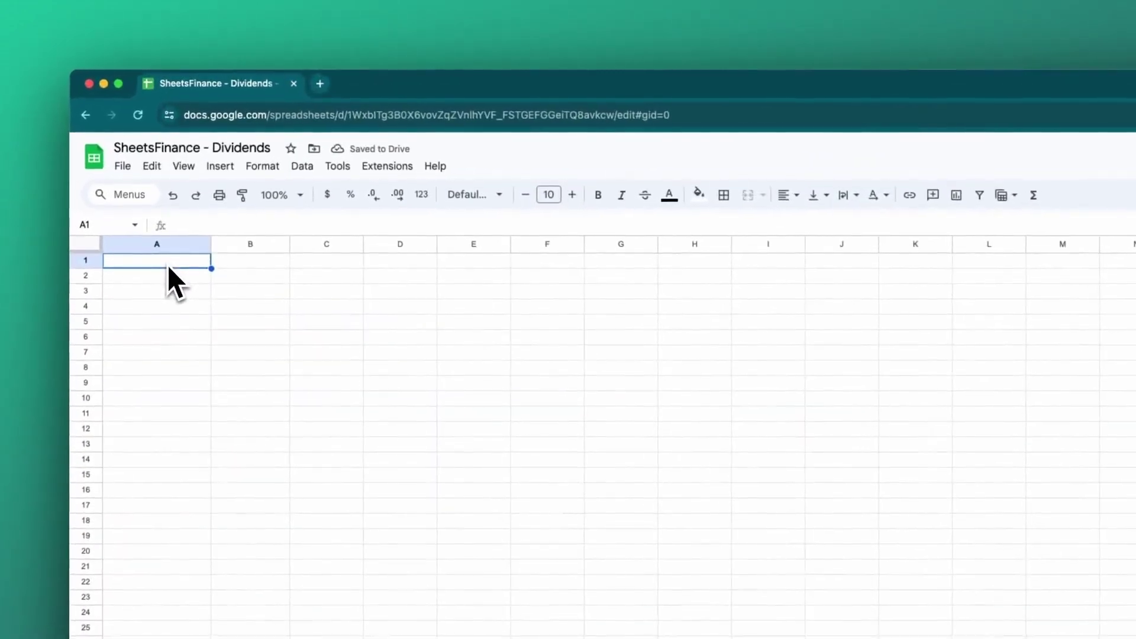
{"action": "type", "text": "Stock"}
{"action": "key", "text": "Tab"}
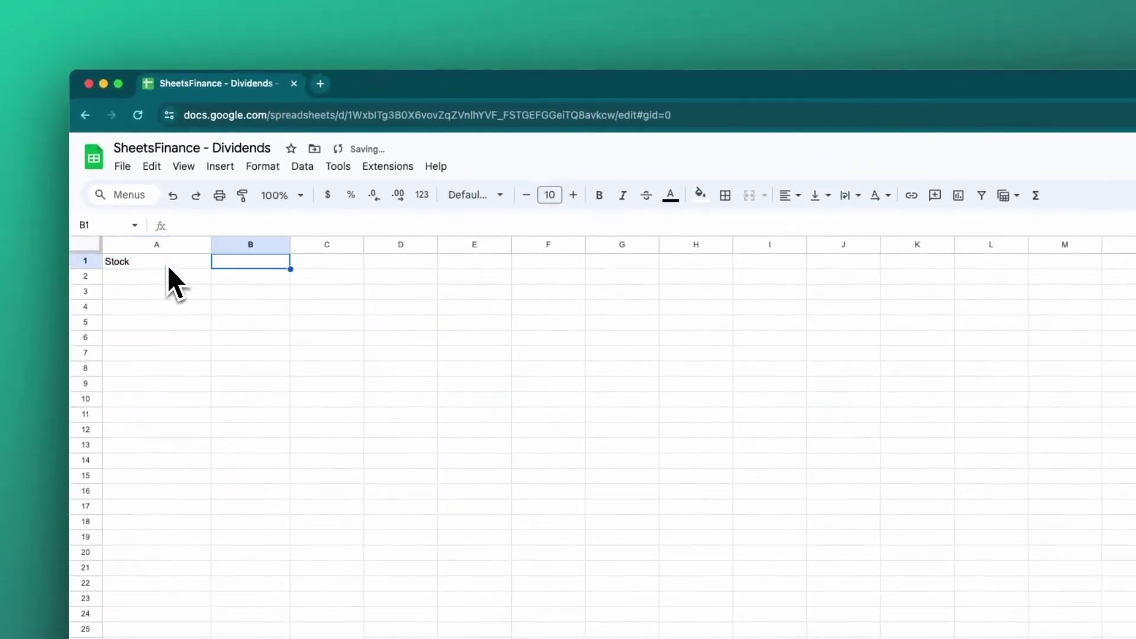
{"action": "type", "text": "AAPL"}
{"action": "key", "text": "Tab"}
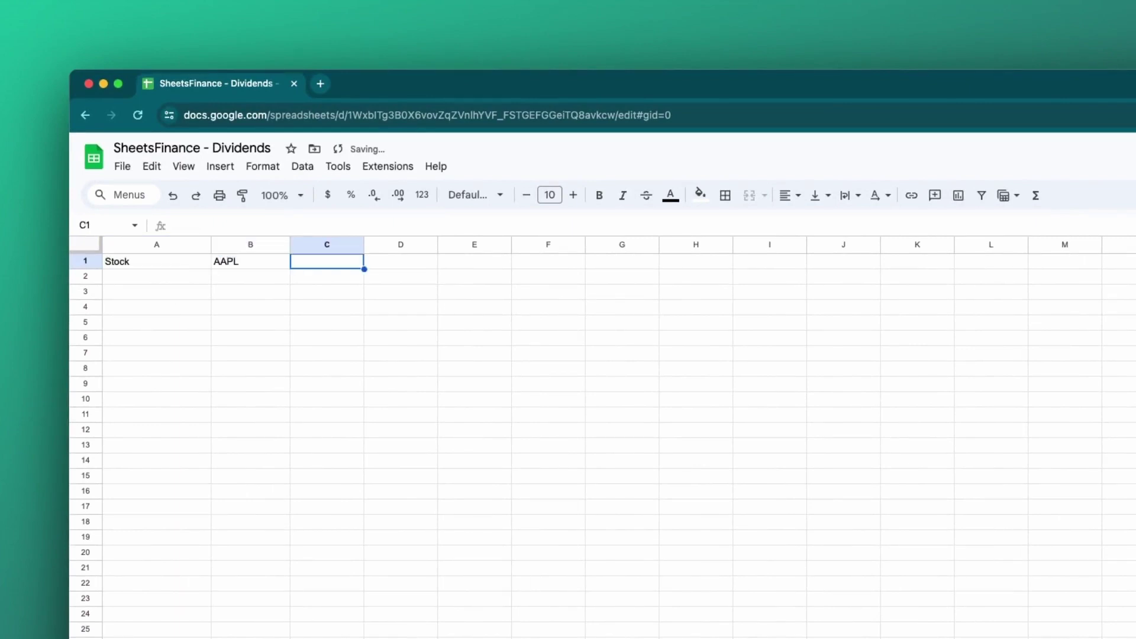
{"action": "key", "text": "Return"}
Add Start Date =TODAY()-365 and End Date =TODAY() in rows 2 and 3.
{"action": "type", "text": "Start "}
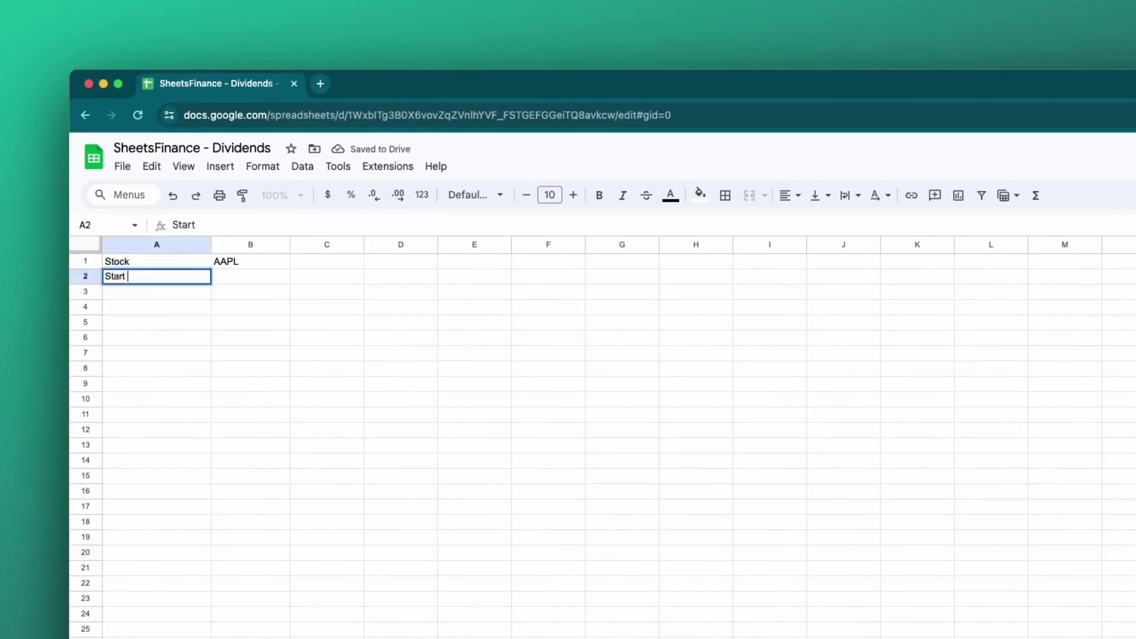
{"action": "type", "text": "Date"}
{"action": "key", "text": "Tab"}
{"action": "type", "text": "=TODAY()-"}
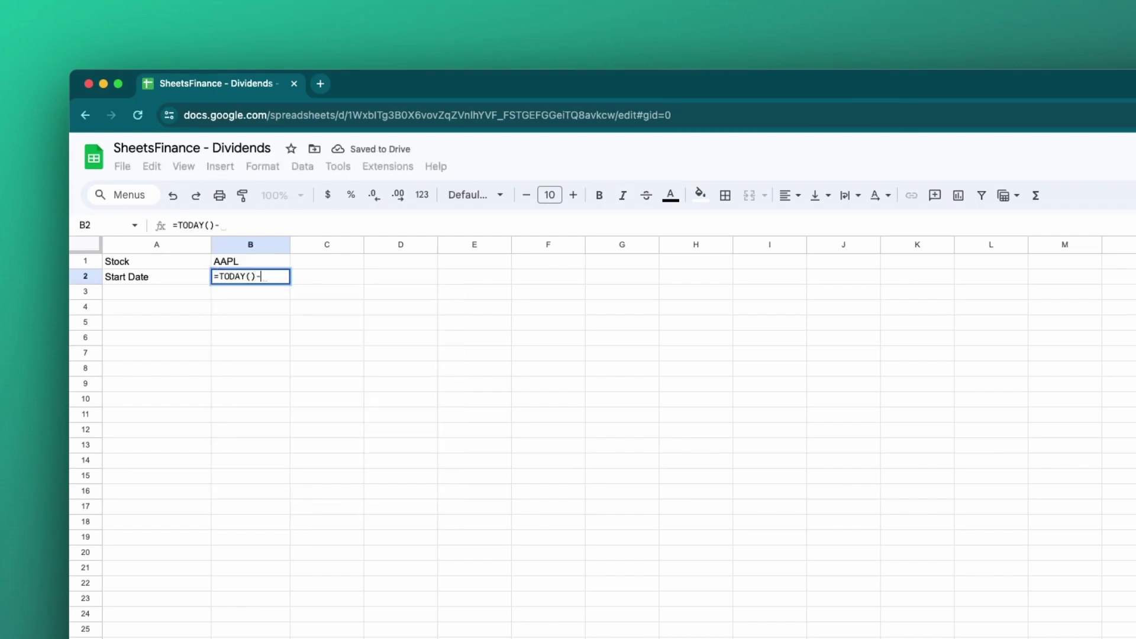
{"action": "type", "text": "365"}
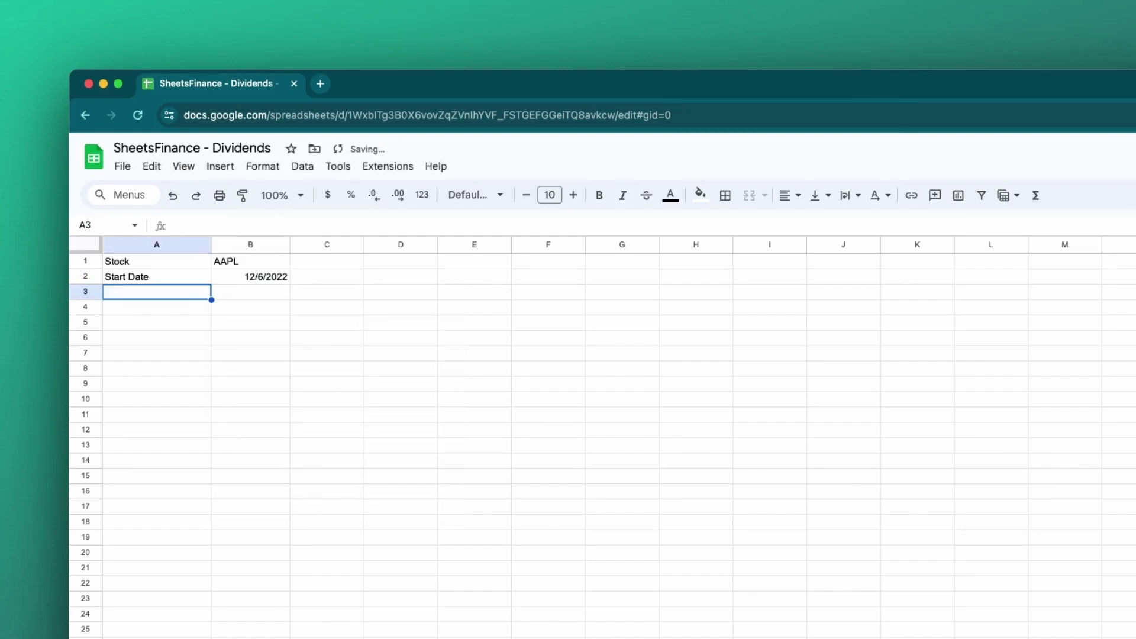
{"action": "type", "text": "End Date"}
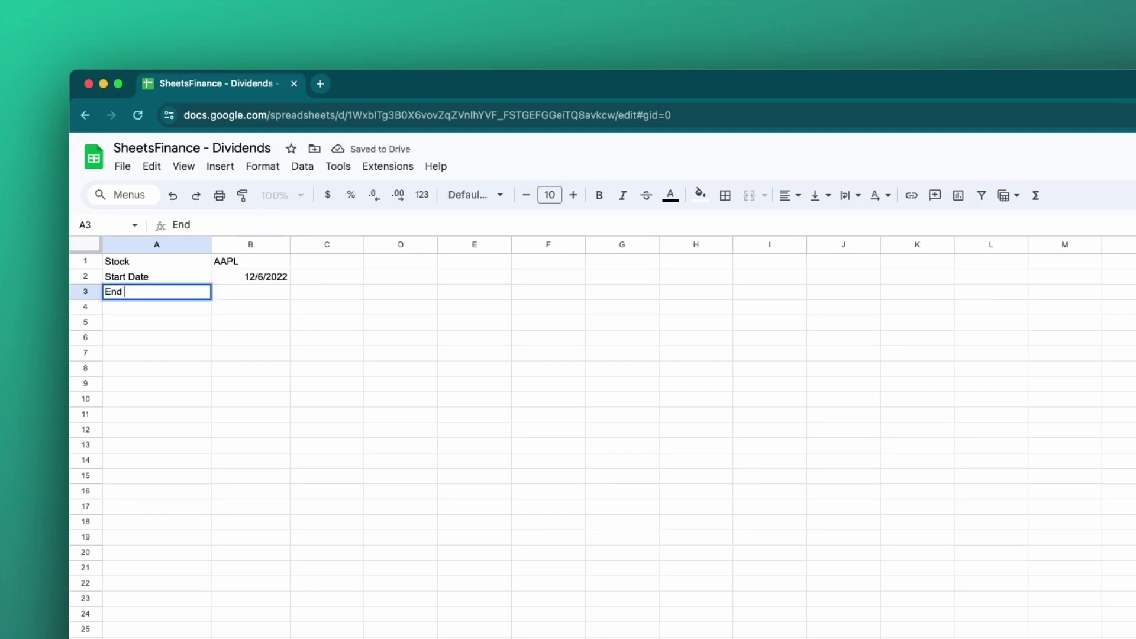
{"action": "key", "text": "Tab"}
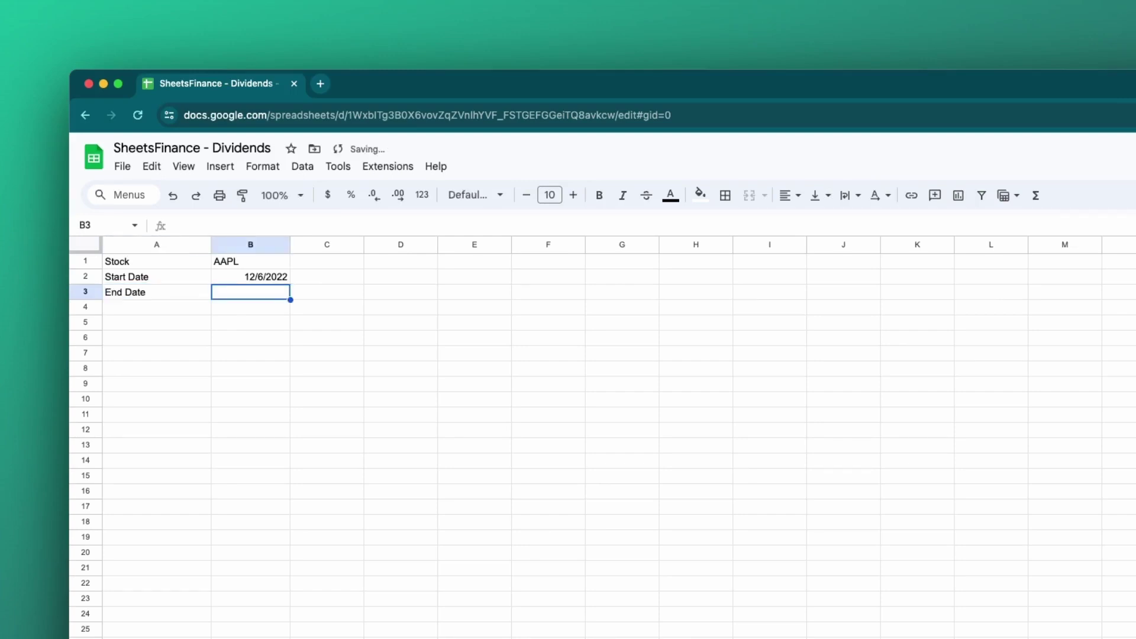
{"action": "type", "text": "=TODAY()"}
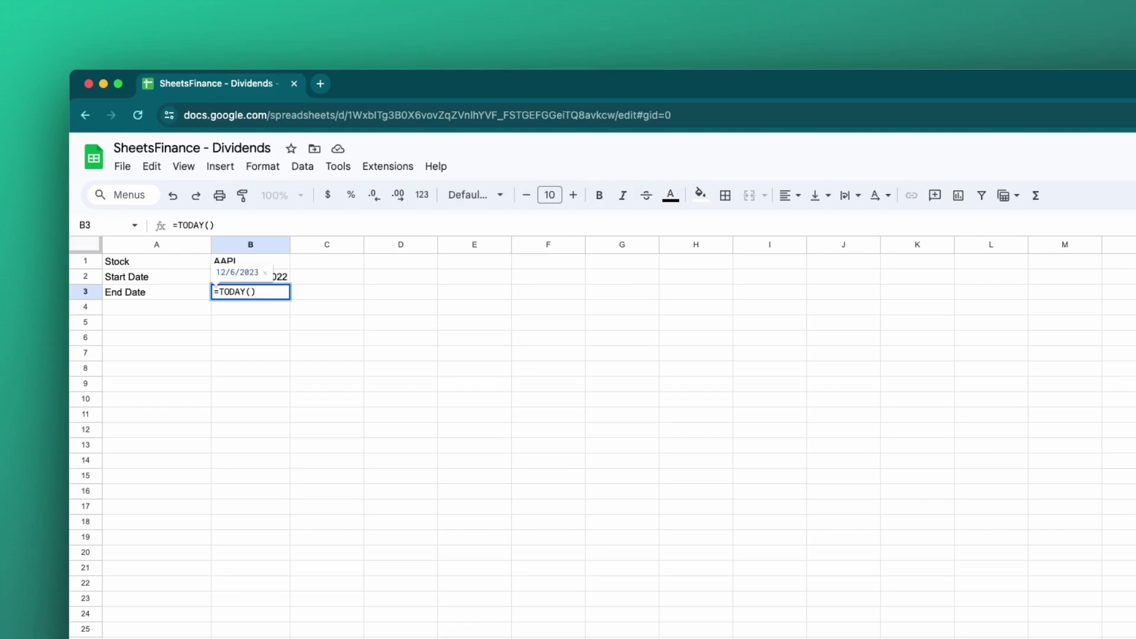
{"action": "key", "text": "Return"}
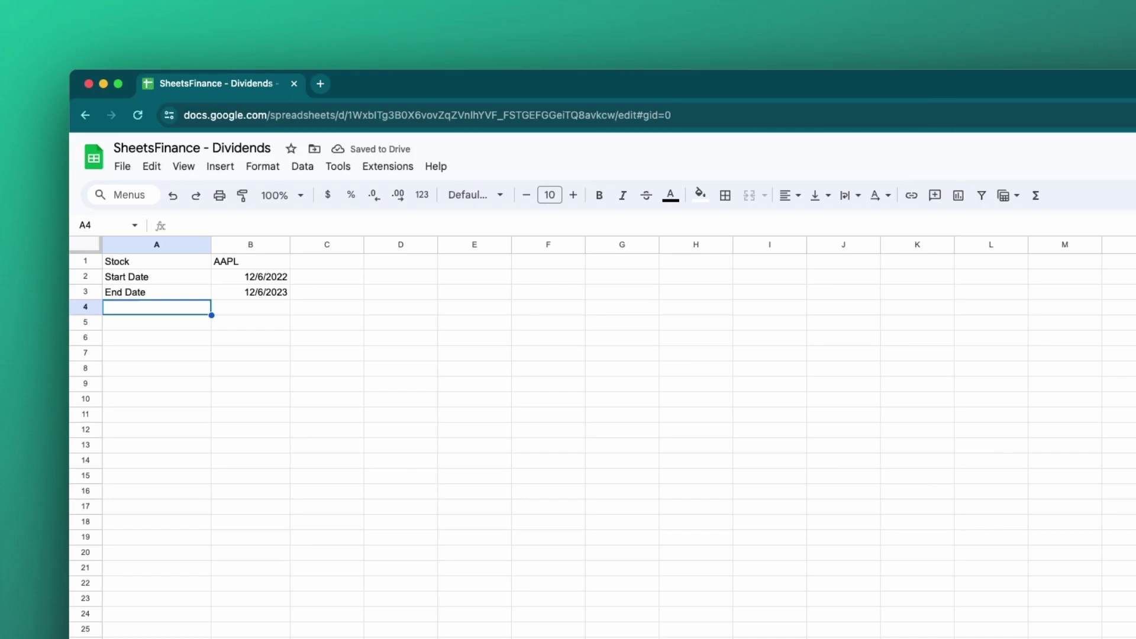
Bold the Stock, Start Date and End Date labels in A1:A3, then begin =SF_DI in A5.
{"action": "key", "text": "Up"}
{"action": "key", "text": "shift+Up"}
{"action": "key", "text": "shift+Up"}
{"action": "key", "text": "cmd+b"}
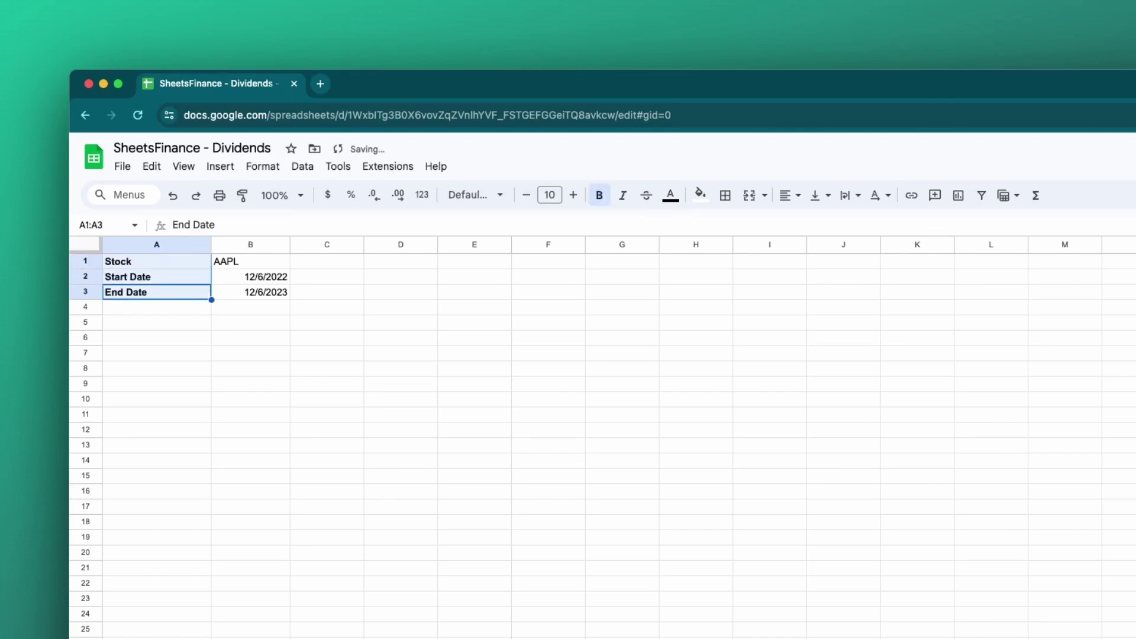
{"action": "key", "text": "Down"}
{"action": "key", "text": "Down"}
{"action": "type", "text": "=SF_DI"}
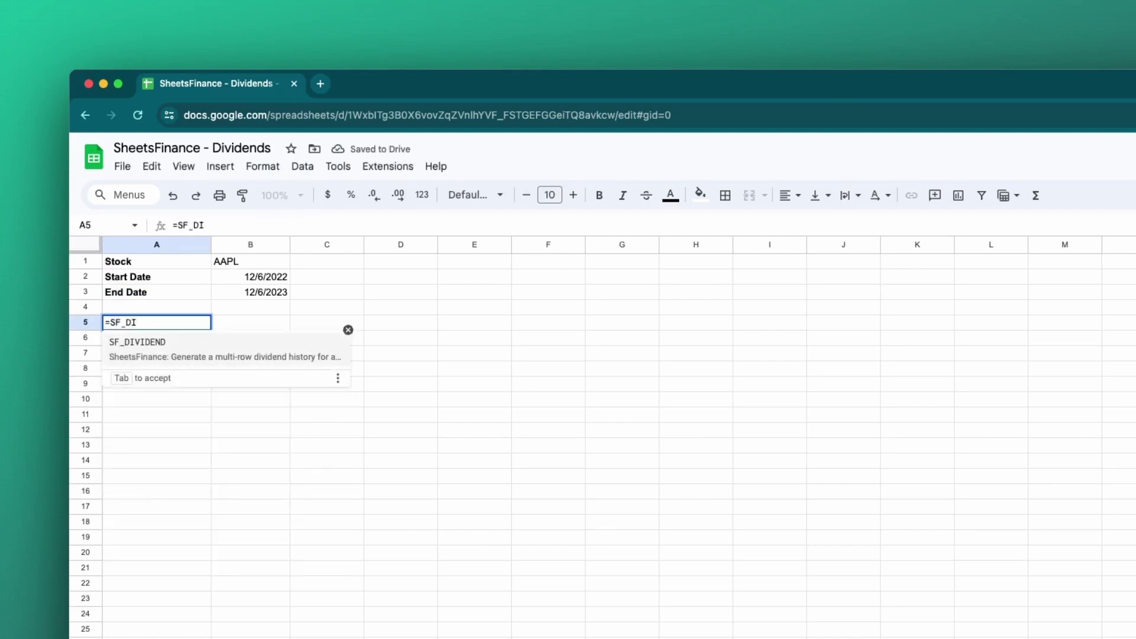
Complete =SF_DIVIDEND(B1,B2,B3) in A5 to build the 'Dividend History for AAPL' table.
{"action": "key", "text": "Tab"}
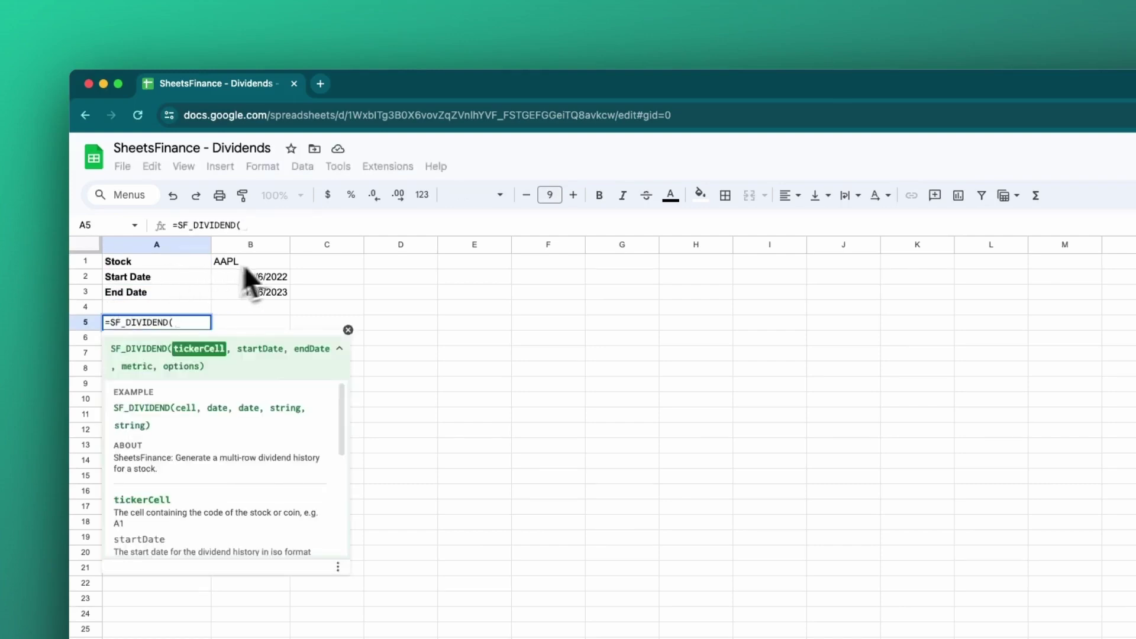
{"action": "left_click", "coordinate": [275, 265]}
{"action": "type", "text": ","}
{"action": "left_click", "coordinate": [278, 275]}
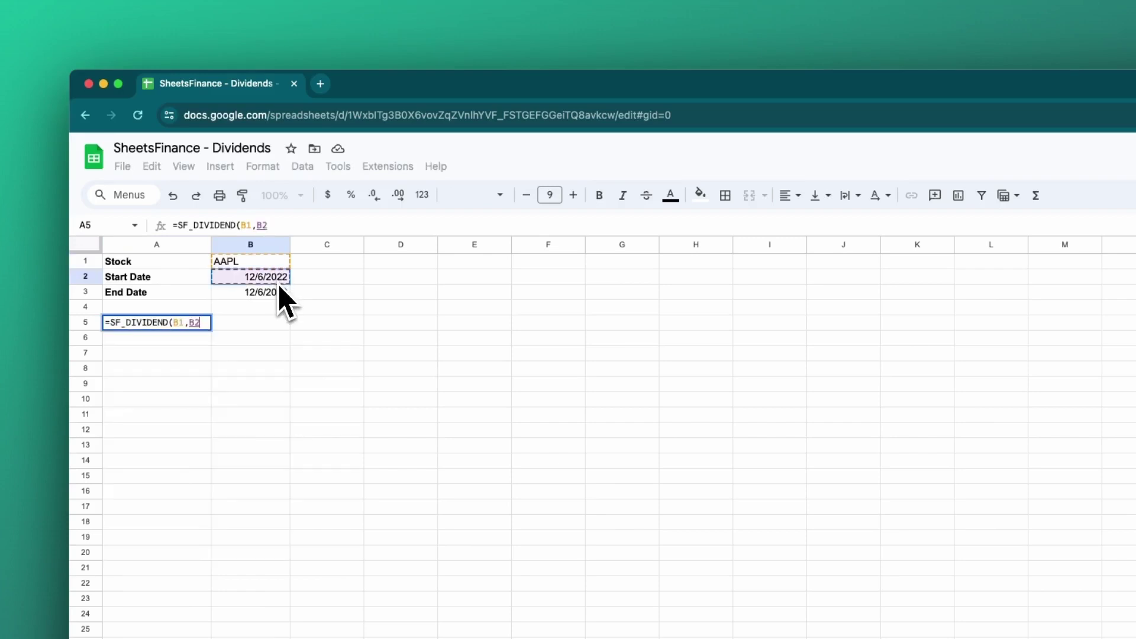
{"action": "type", "text": ","}
{"action": "left_click", "coordinate": [268, 293]}
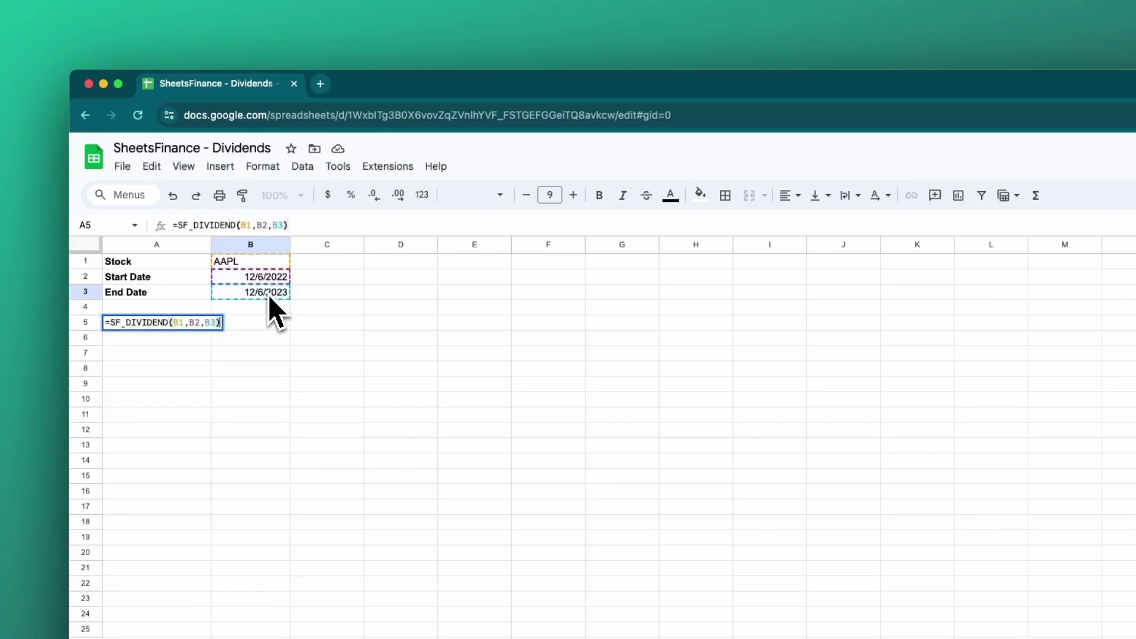
{"action": "key", "text": "Return"}
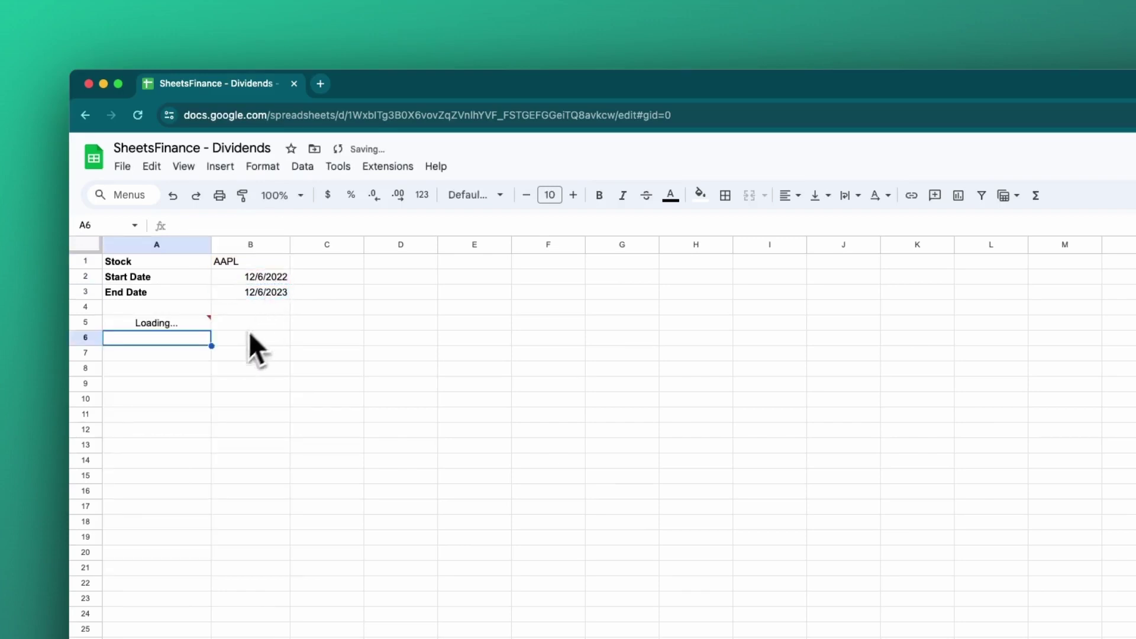
{"action": "mouse_move", "coordinate": [201, 329]}
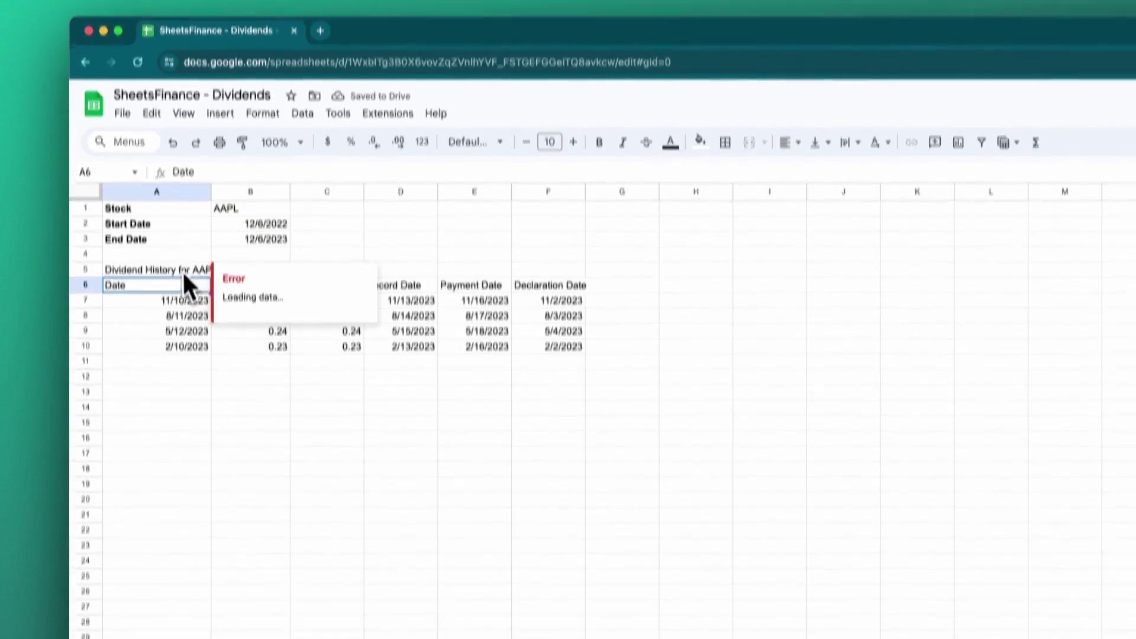
{"action": "left_click", "coordinate": [183, 270]}
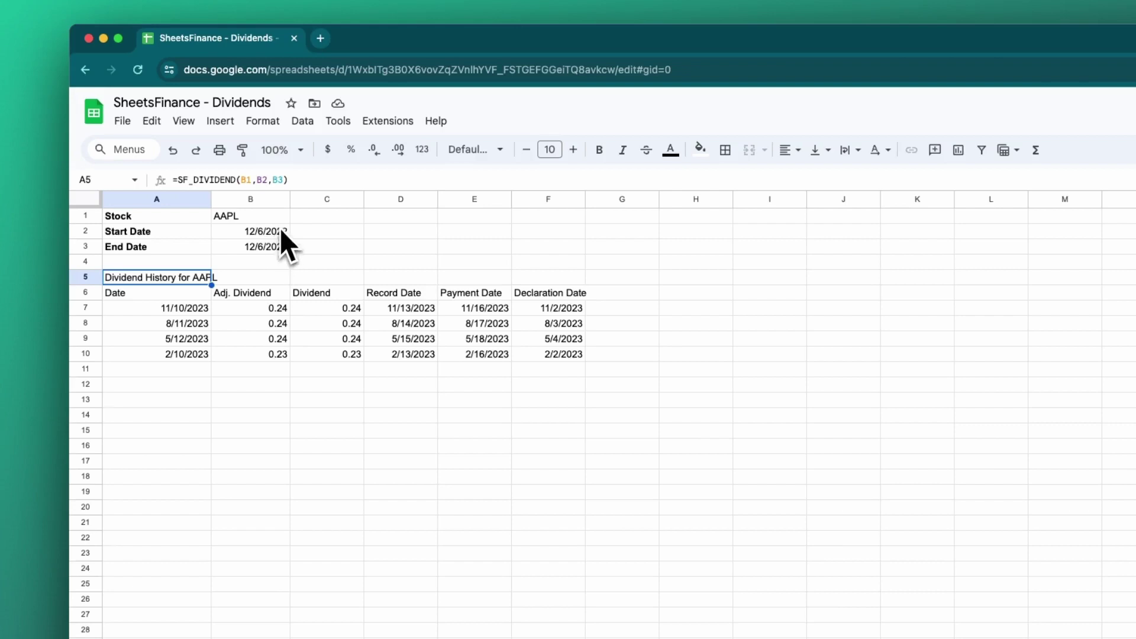
Change the ticker in B1 to V, then to MSFT.
{"action": "left_click", "coordinate": [278, 220]}
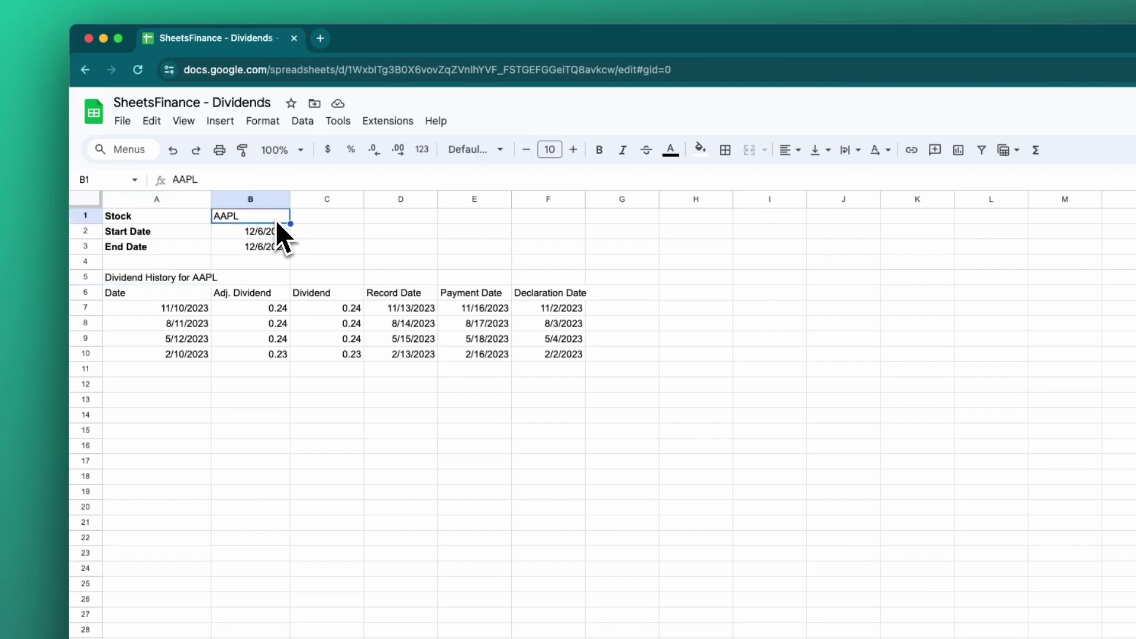
{"action": "type", "text": "V"}
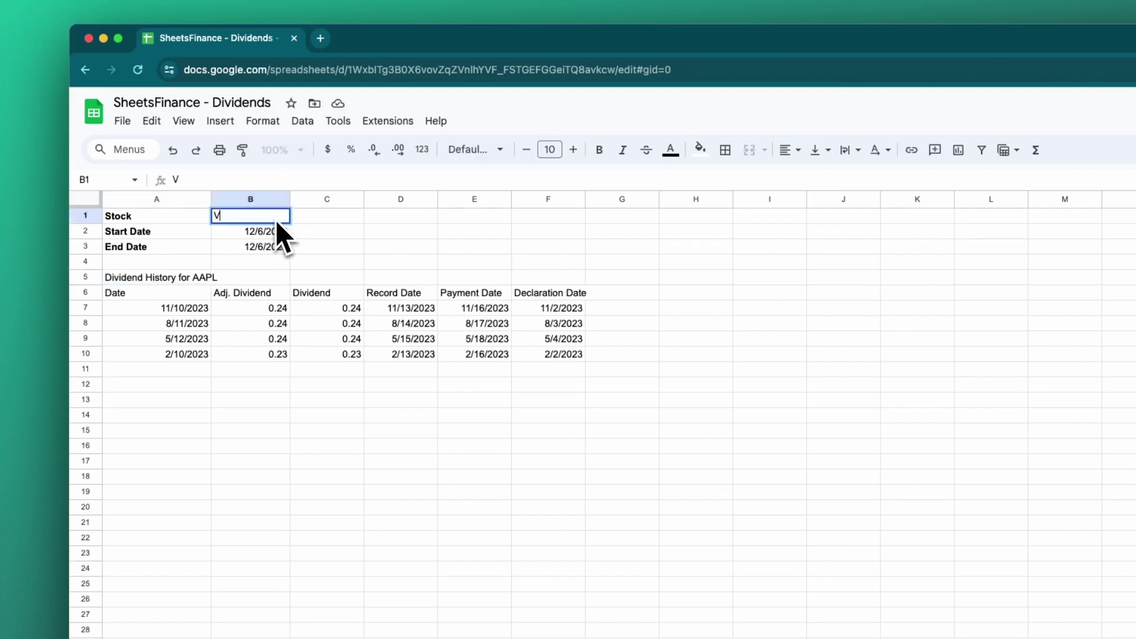
{"action": "key", "text": "Return"}
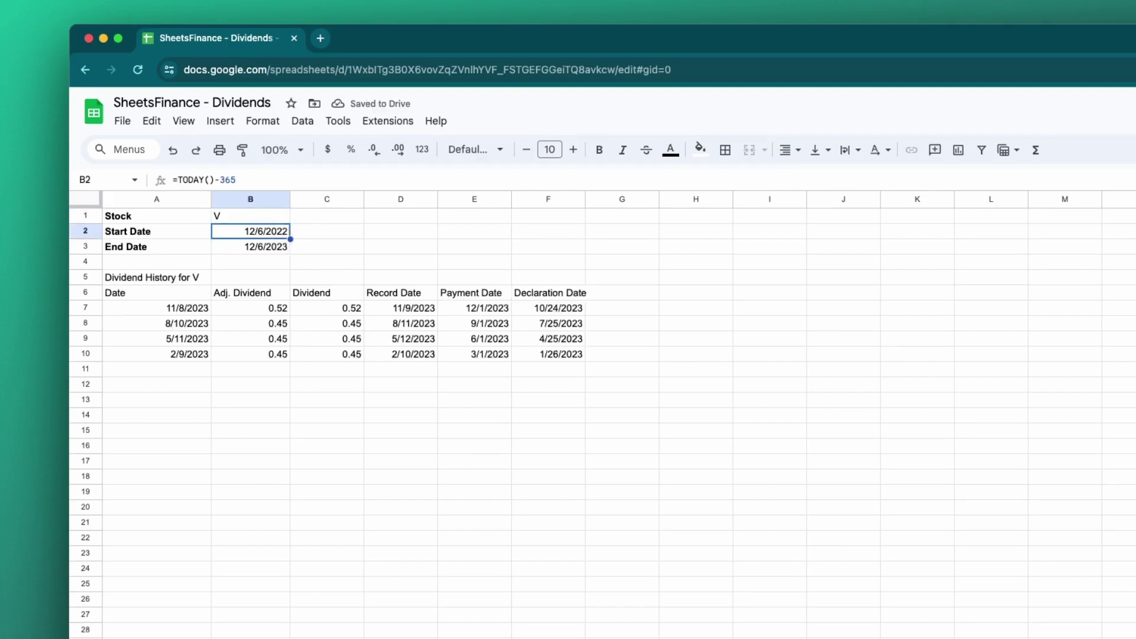
{"action": "left_click", "coordinate": [258, 237]}
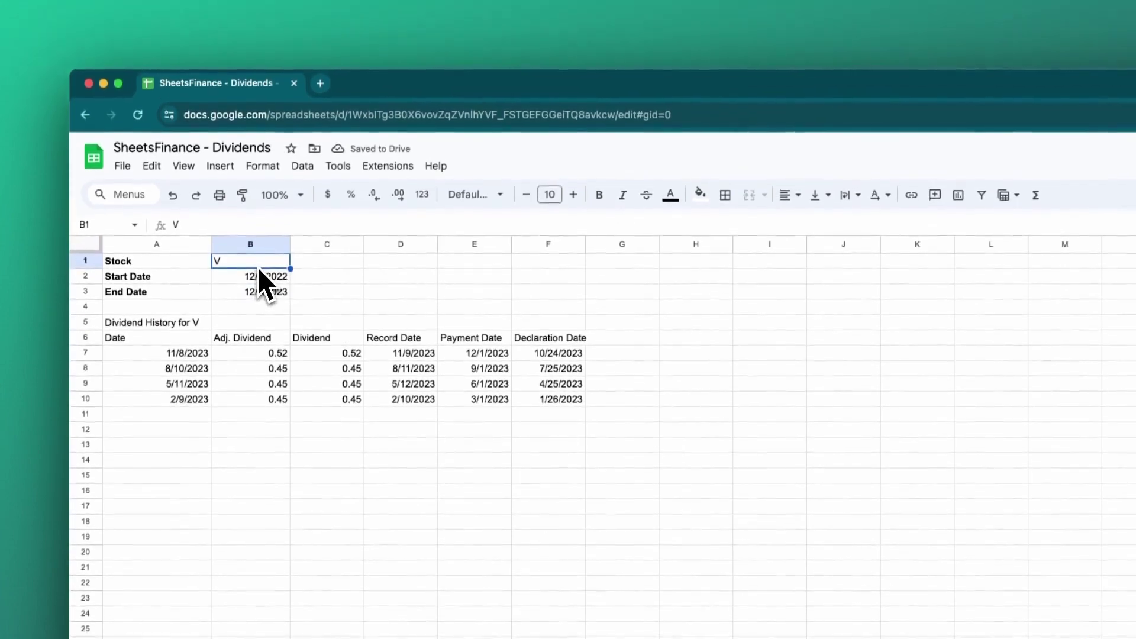
{"action": "type", "text": "MSFT"}
{"action": "key", "text": "Return"}
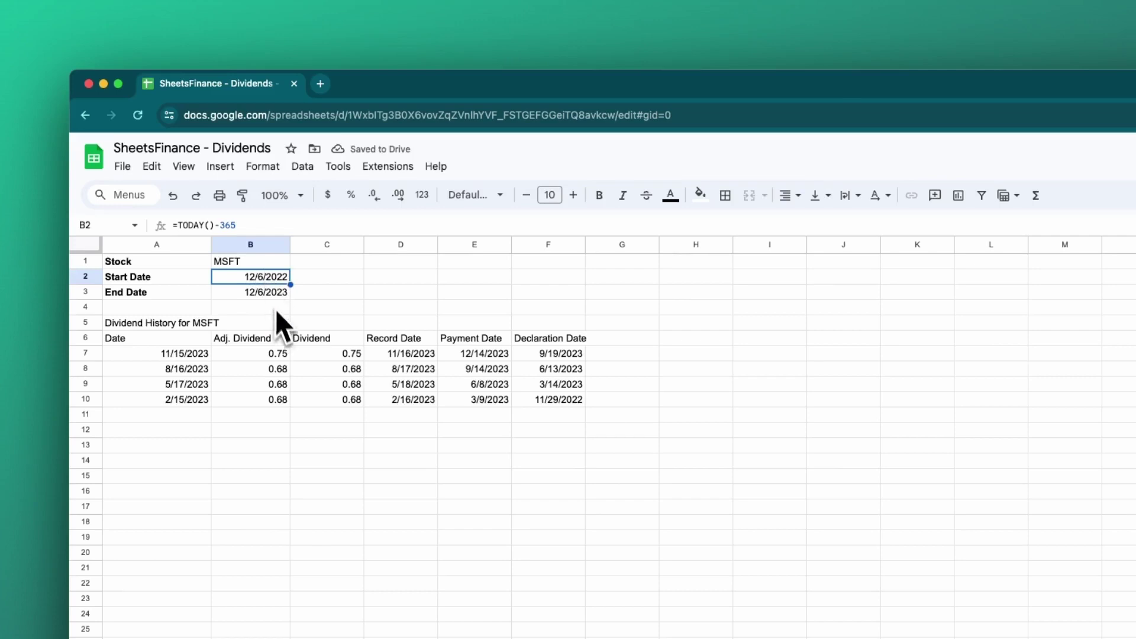
Set the start date in B2 to =TODAY()-1000, then replace it with 1999-01-01.
{"action": "type", "text": "="}
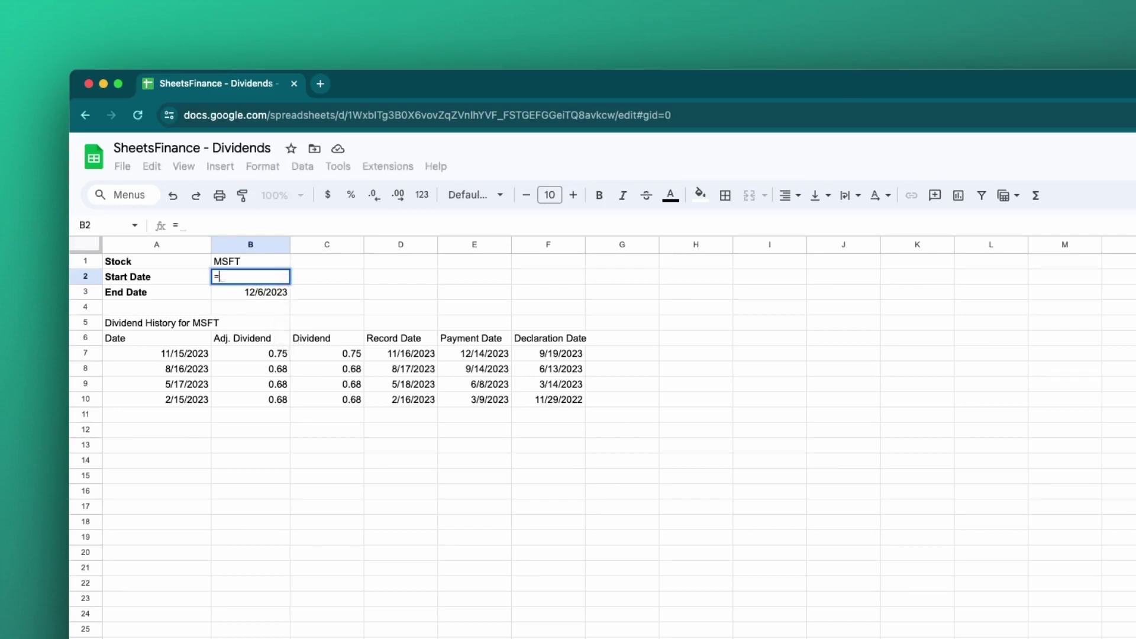
{"action": "type", "text": "TODAY()-1000"}
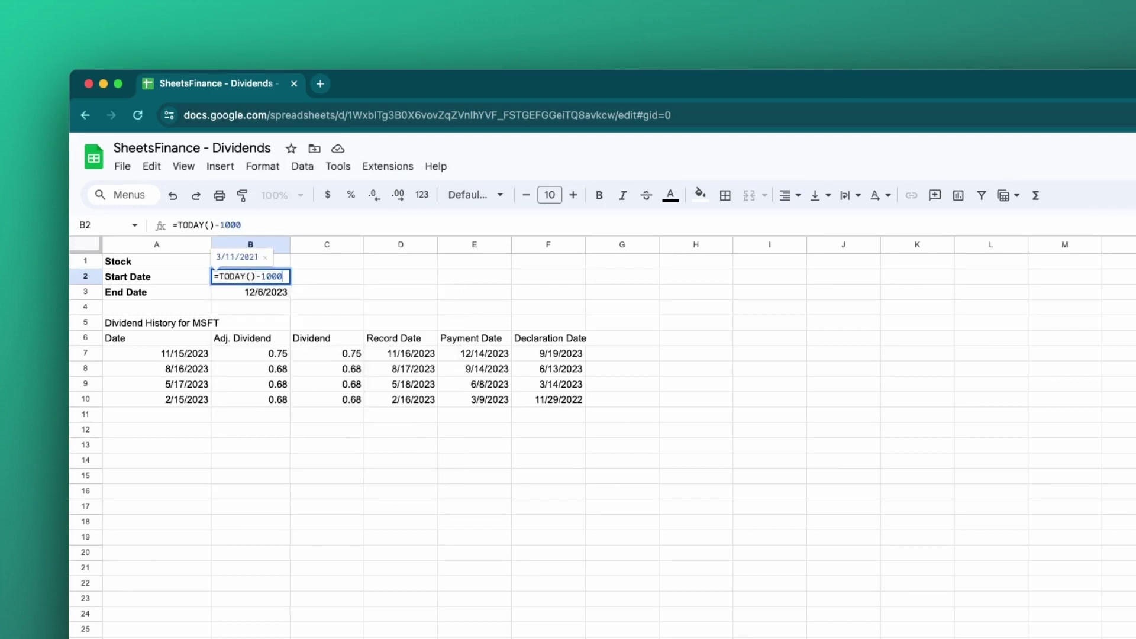
{"action": "key", "text": "Return"}
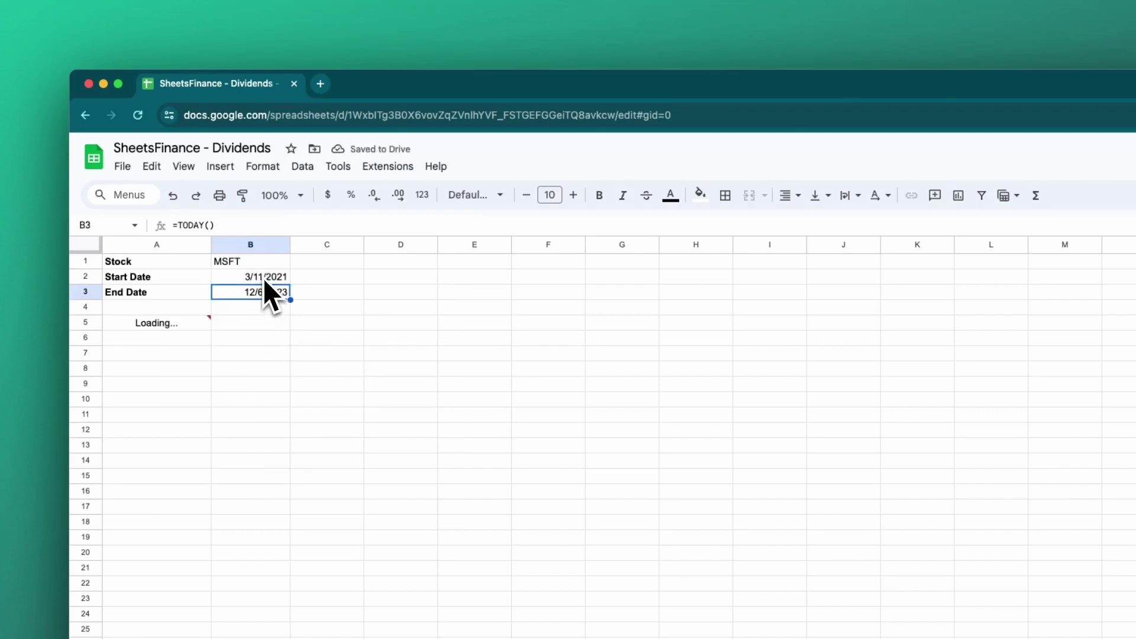
{"action": "left_click", "coordinate": [264, 278]}
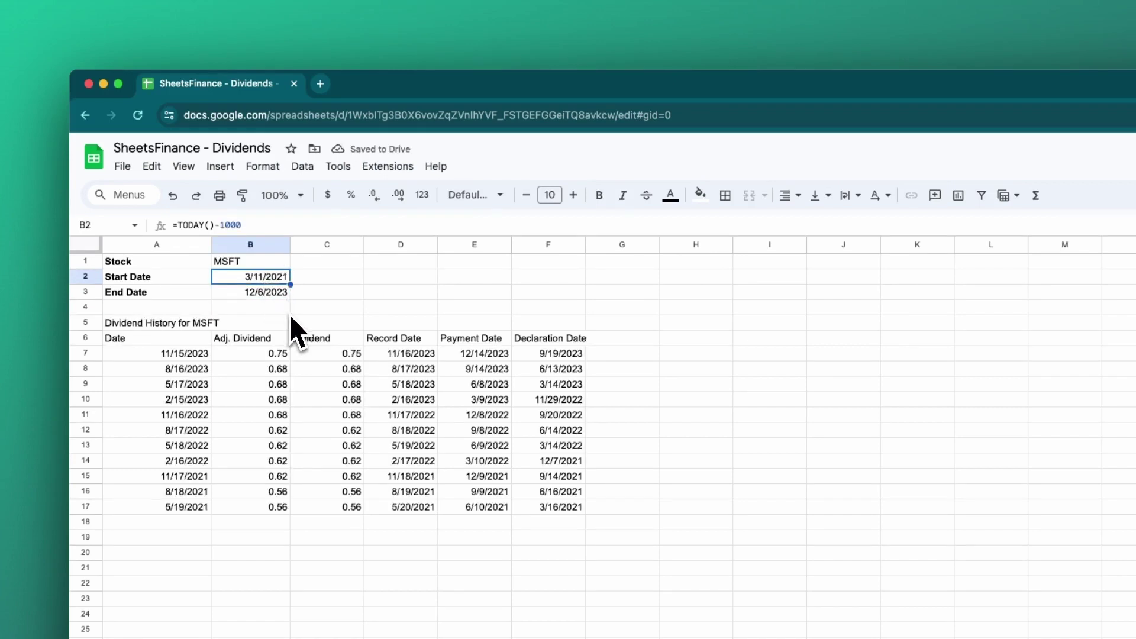
{"action": "type", "text": "2020"}
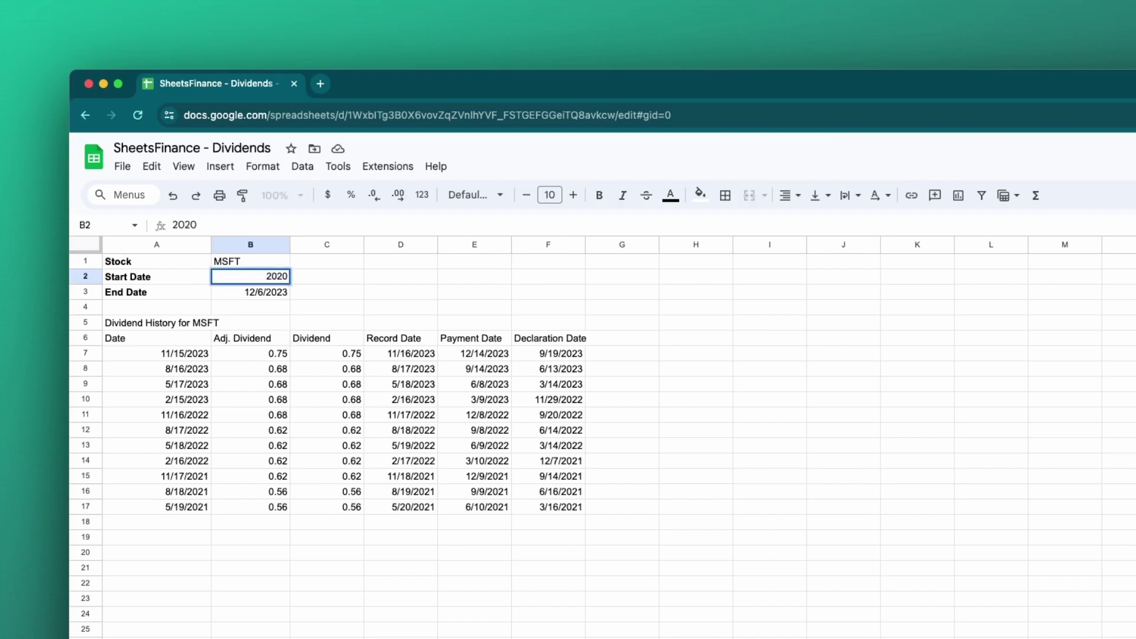
{"action": "key", "text": "BackSpace"}
{"action": "key", "text": "BackSpace"}
{"action": "key", "text": "BackSpace"}
{"action": "key", "text": "BackSpace"}
{"action": "type", "text": "1999"}
{"action": "key", "text": "BackSpace"}
{"action": "type", "text": "9-01-01"}
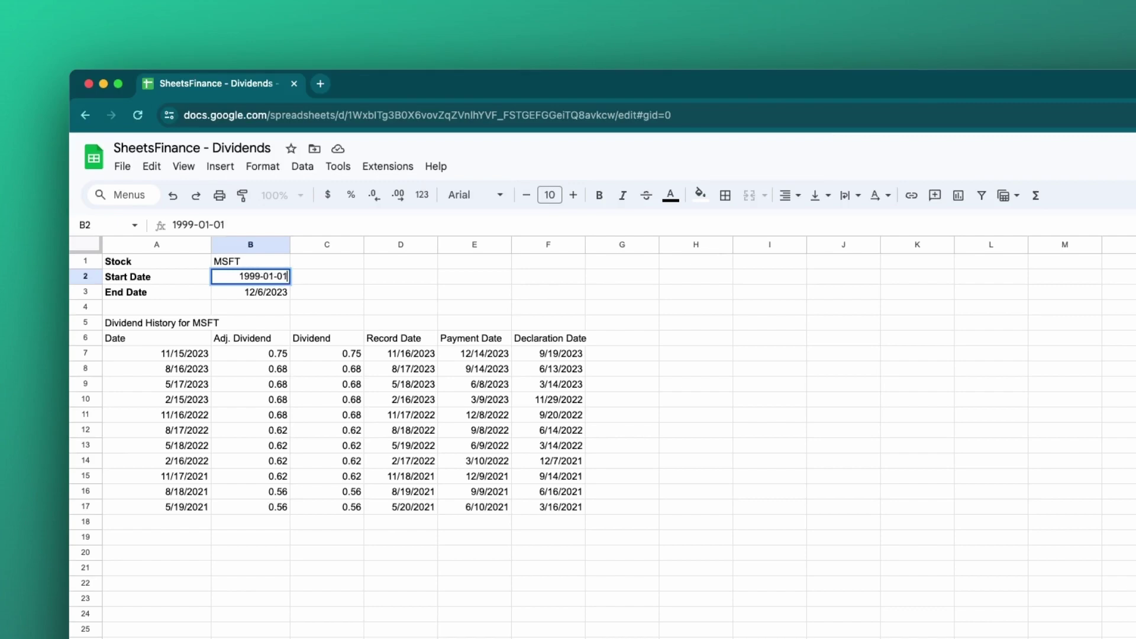
{"action": "key", "text": "Return"}
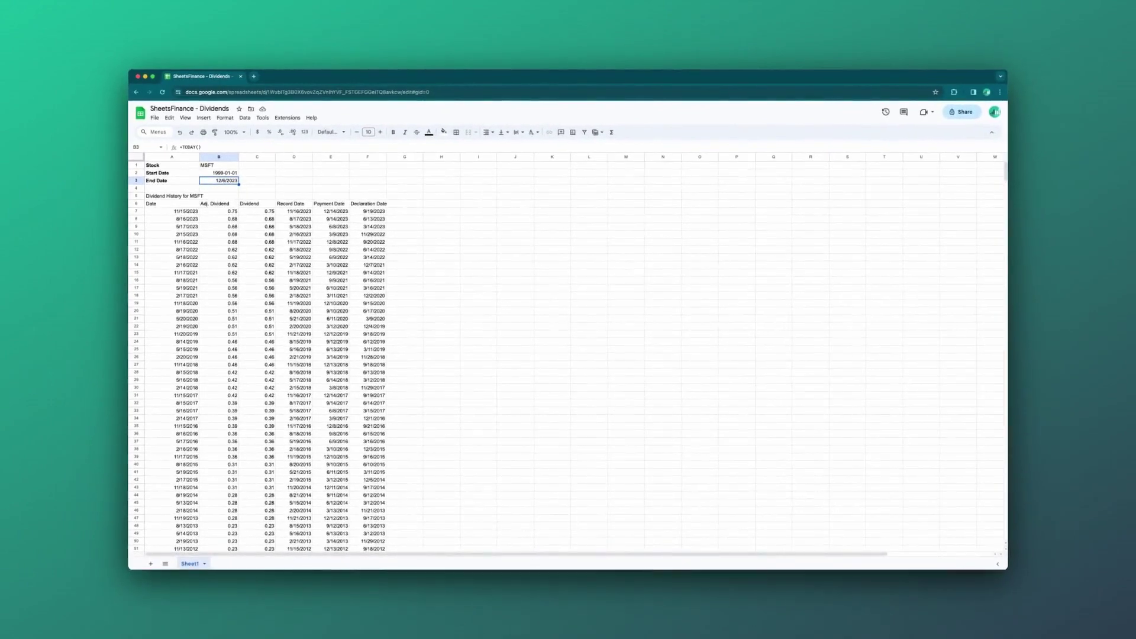
Clear the MSFT dividend formula in A5 and the stock and date inputs in A1:B3.
{"action": "left_click", "coordinate": [176, 196]}
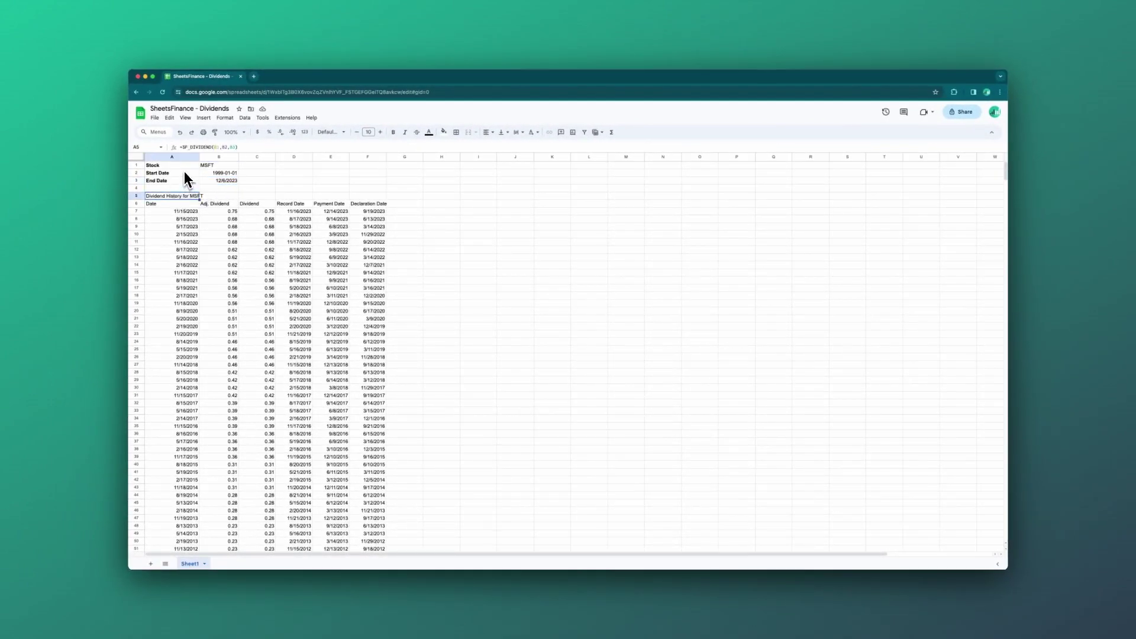
{"action": "key", "text": "Delete"}
{"action": "left_click_drag", "start_coordinate": [174, 165], "coordinate": [229, 186]}
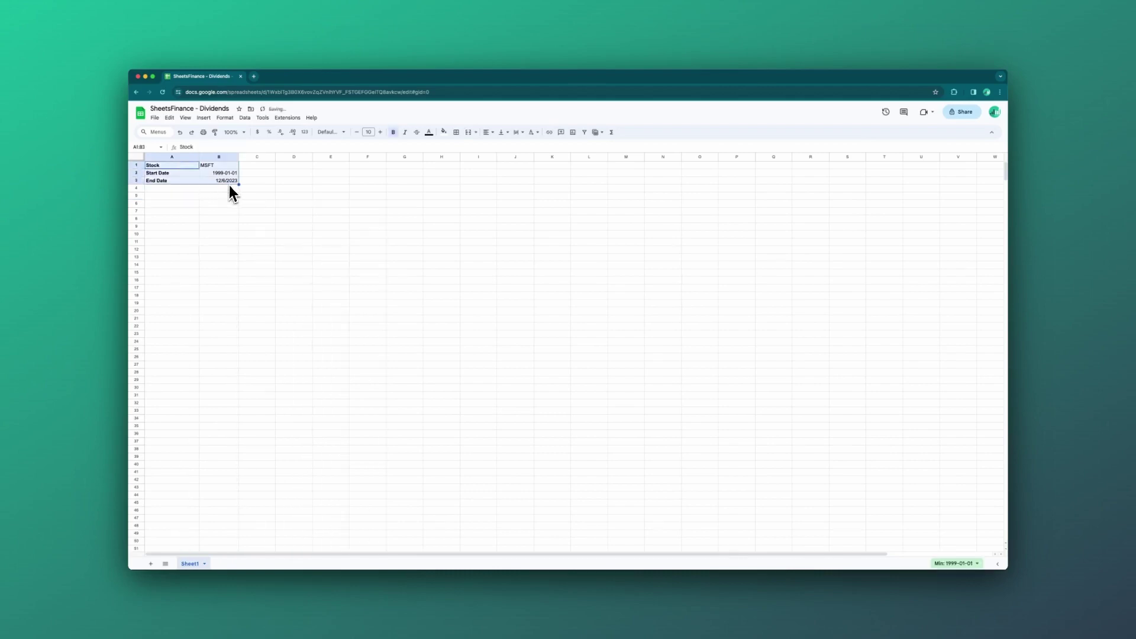
{"action": "key", "text": "Delete"}
{"action": "left_click", "coordinate": [190, 168]}
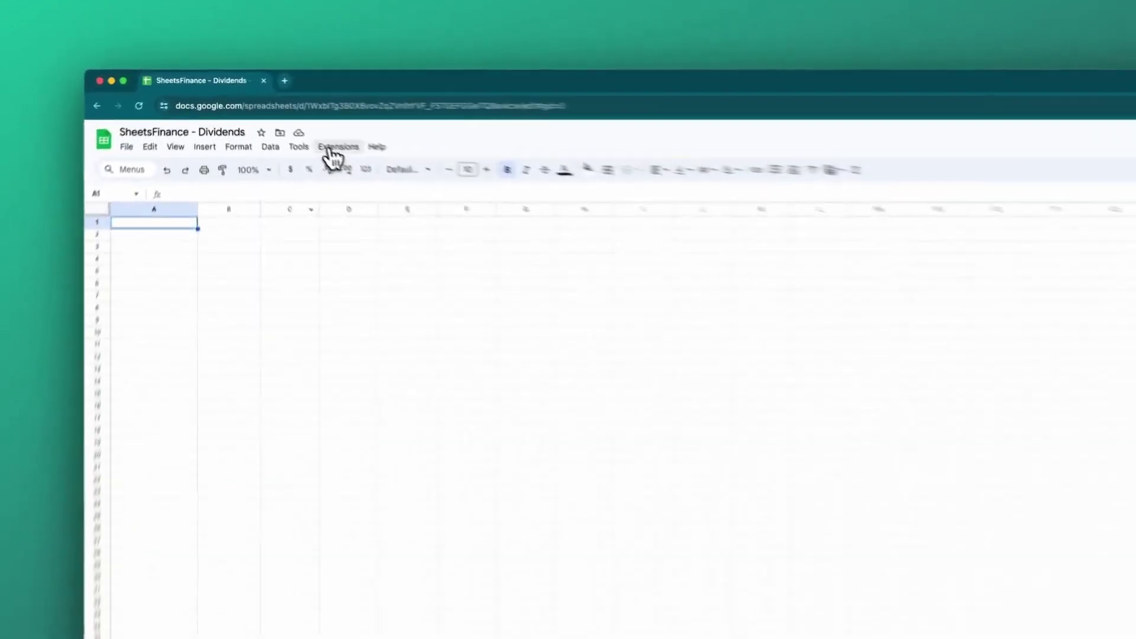
Launch the SheetsFinance Function Generator from the Extensions menu.
{"action": "left_click", "coordinate": [287, 118]}
{"action": "mouse_move", "coordinate": [465, 311]}
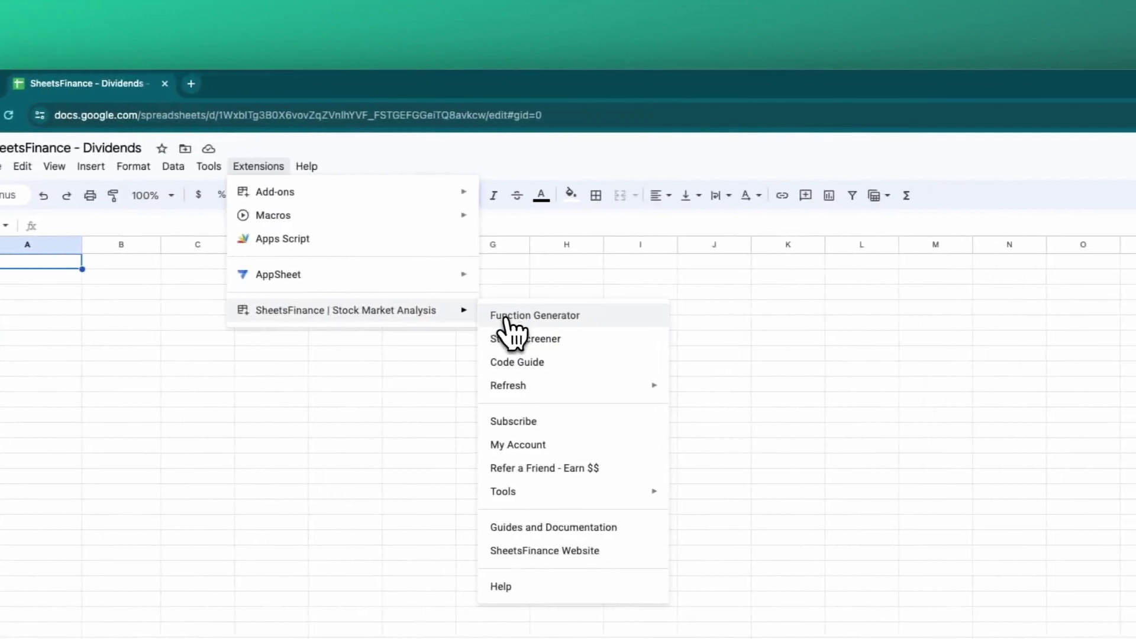
{"action": "left_click", "coordinate": [556, 319]}
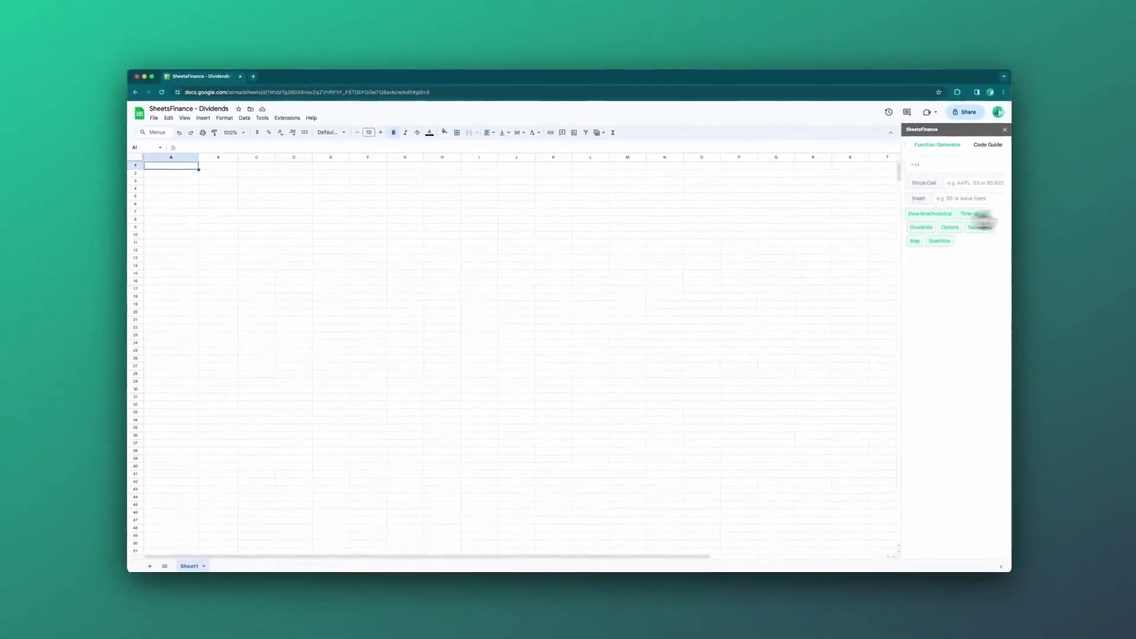
Choose the Dividends function for ticker AAPL, returning Dividend, Date and Record Date metrics.
{"action": "left_click", "coordinate": [927, 231]}
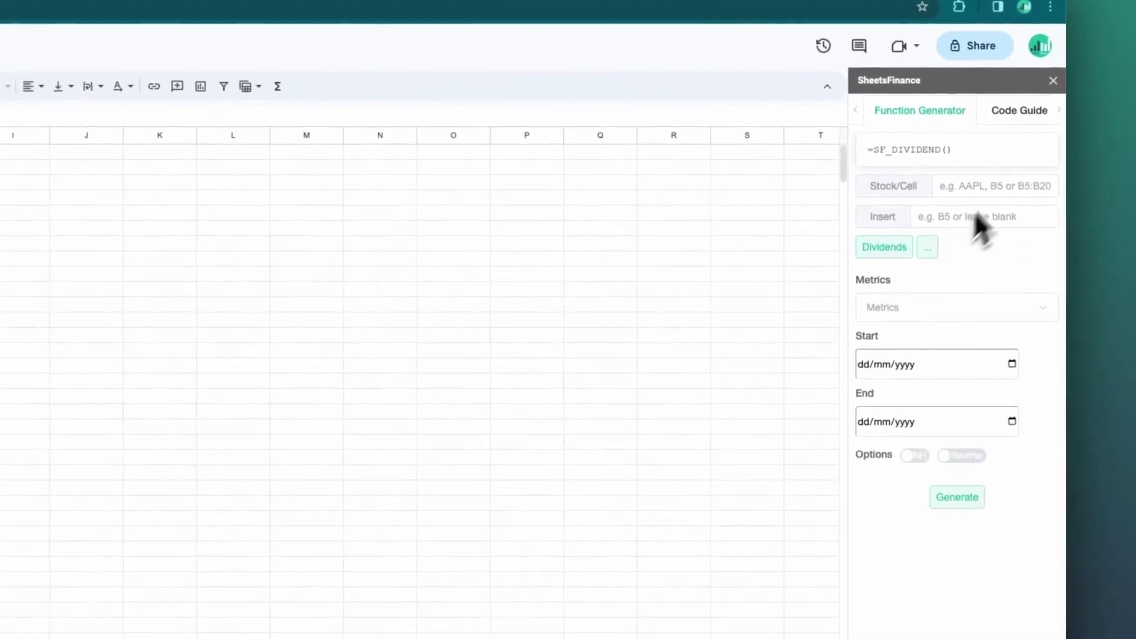
{"action": "left_click", "coordinate": [996, 187]}
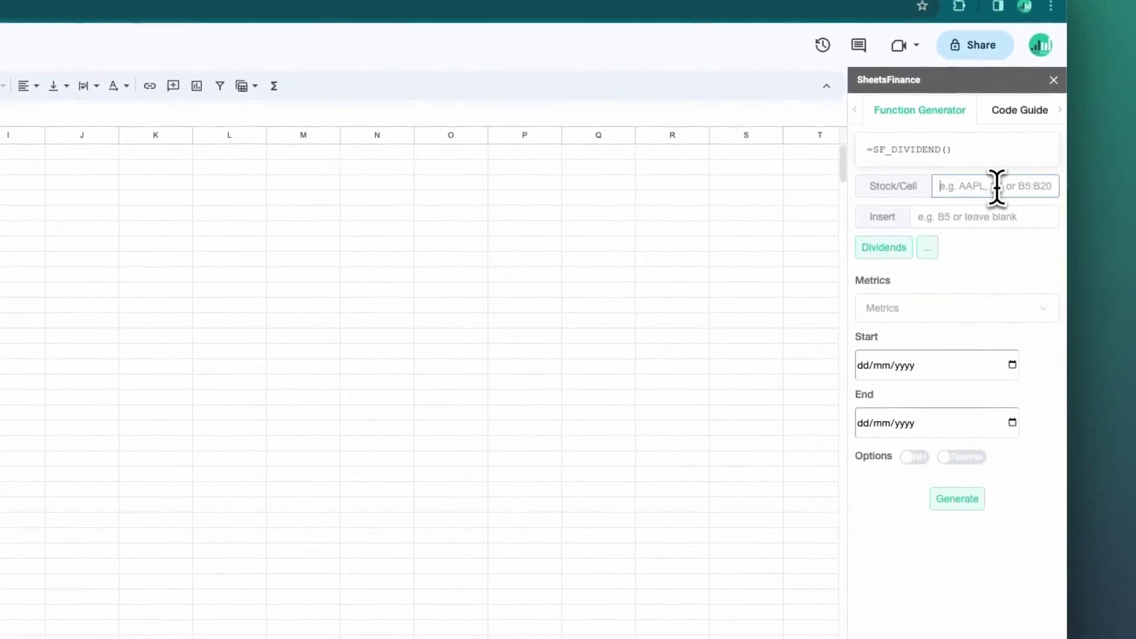
{"action": "type", "text": "AAPL"}
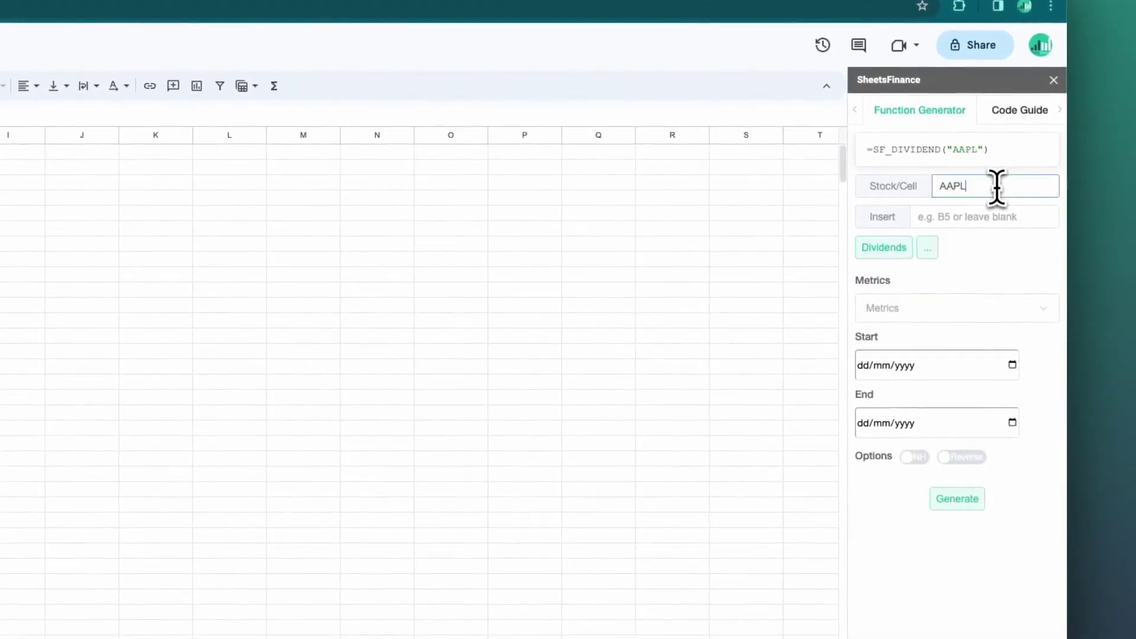
{"action": "left_click", "coordinate": [1015, 318]}
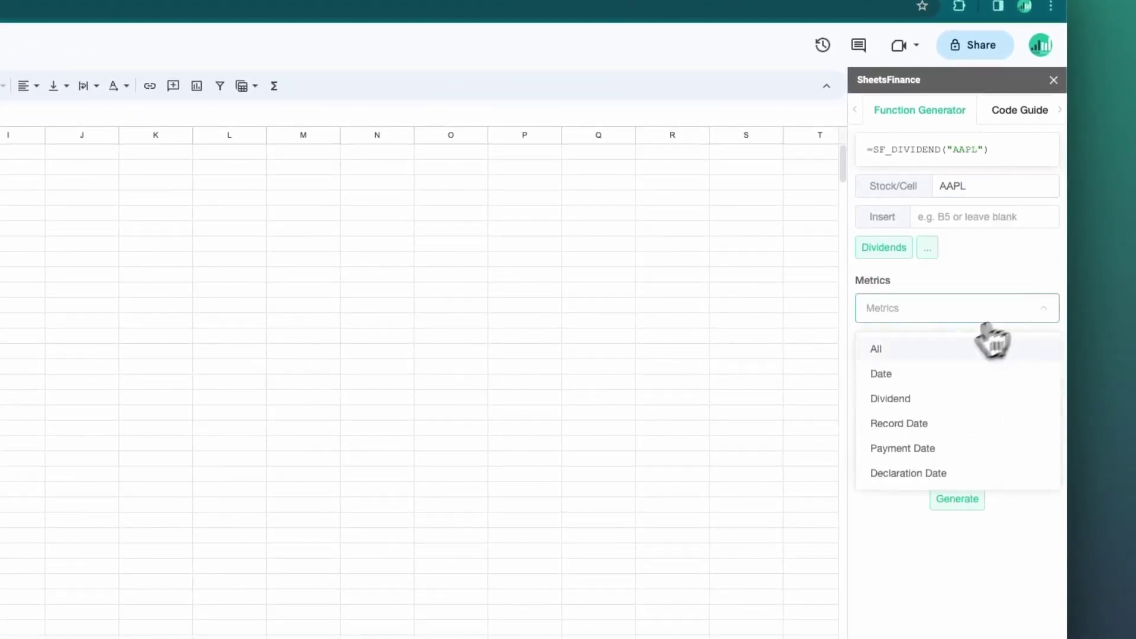
{"action": "left_click", "coordinate": [916, 407]}
{"action": "left_click", "coordinate": [915, 386]}
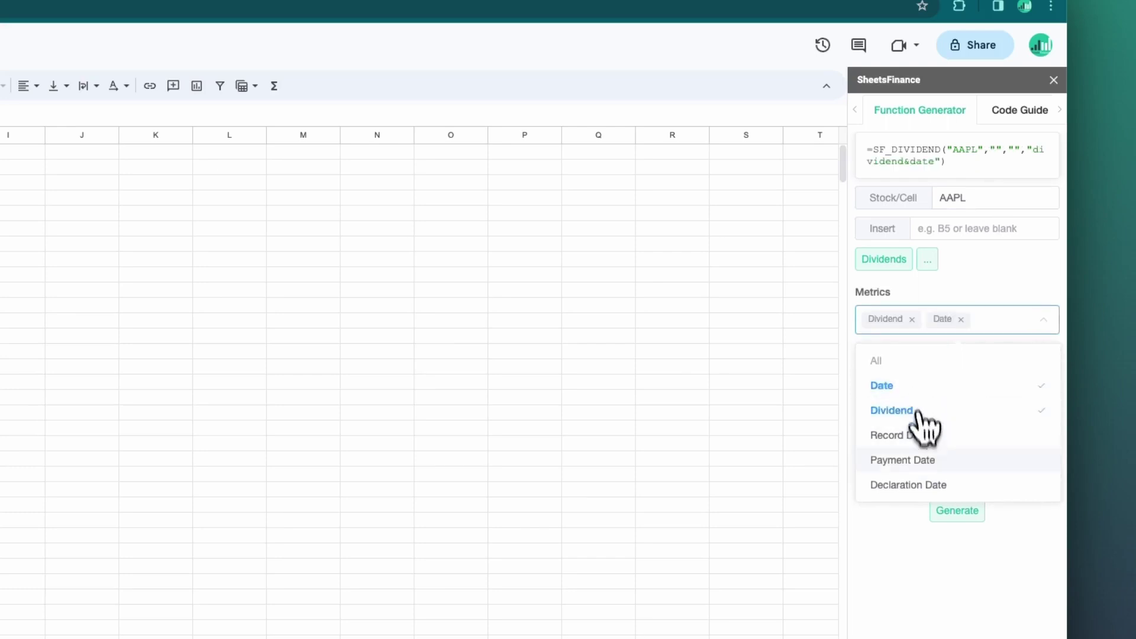
{"action": "left_click", "coordinate": [920, 436]}
{"action": "left_click", "coordinate": [939, 575]}
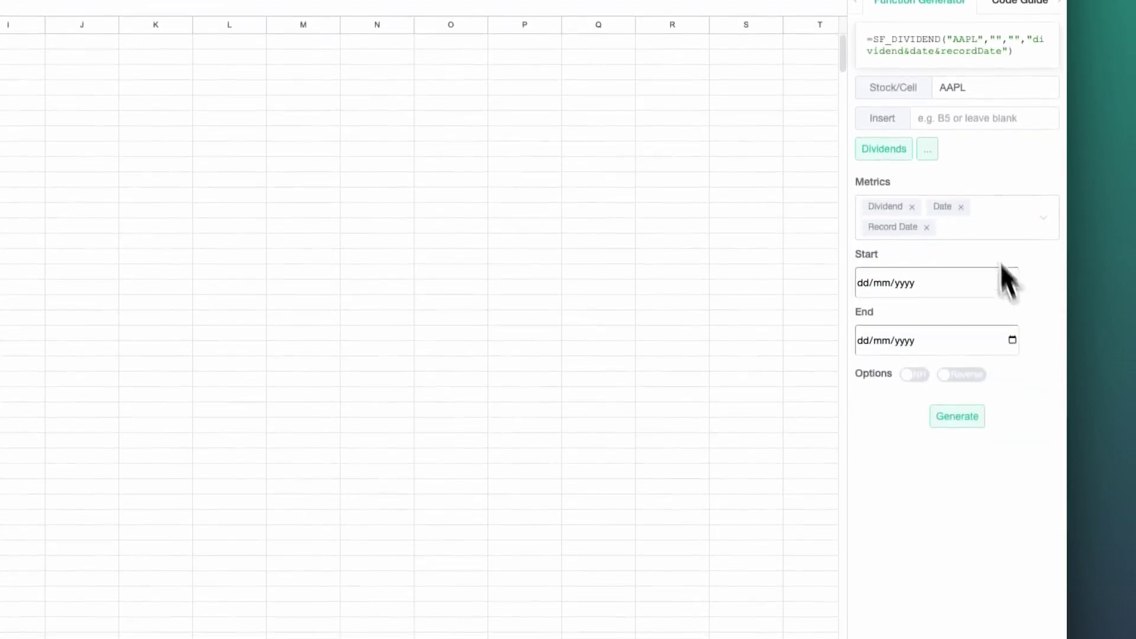
Set the start date to 06/01/2020 and the end date to today, 06/12/2023.
{"action": "left_click", "coordinate": [1012, 286]}
{"action": "left_click", "coordinate": [937, 315]}
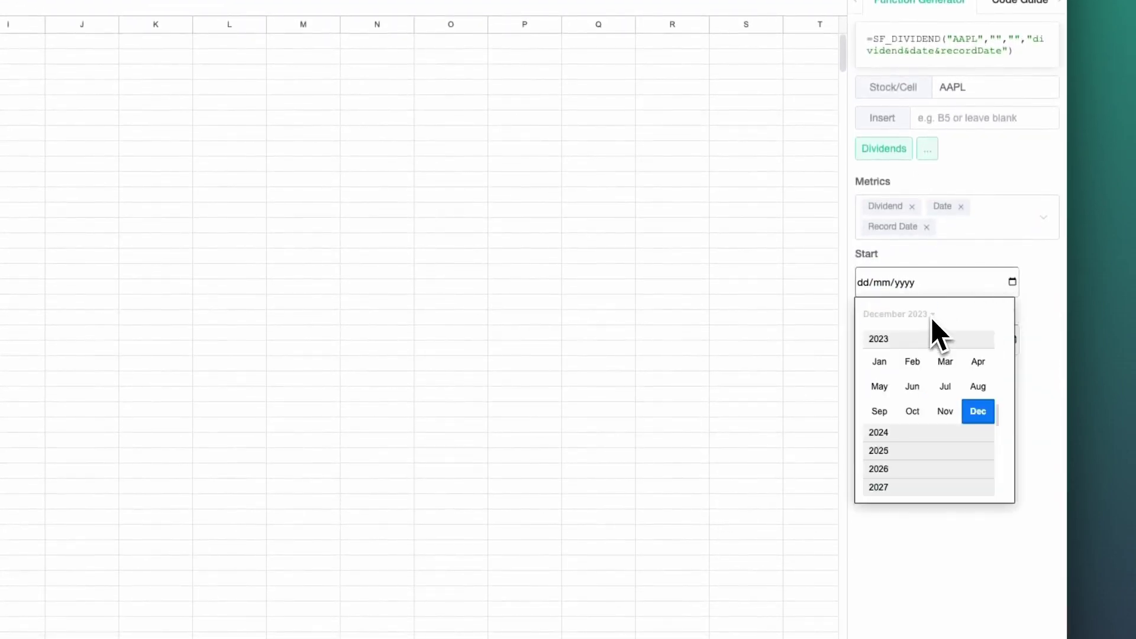
{"action": "scroll", "coordinate": [931, 399], "scroll_direction": "up", "scroll_amount": 2}
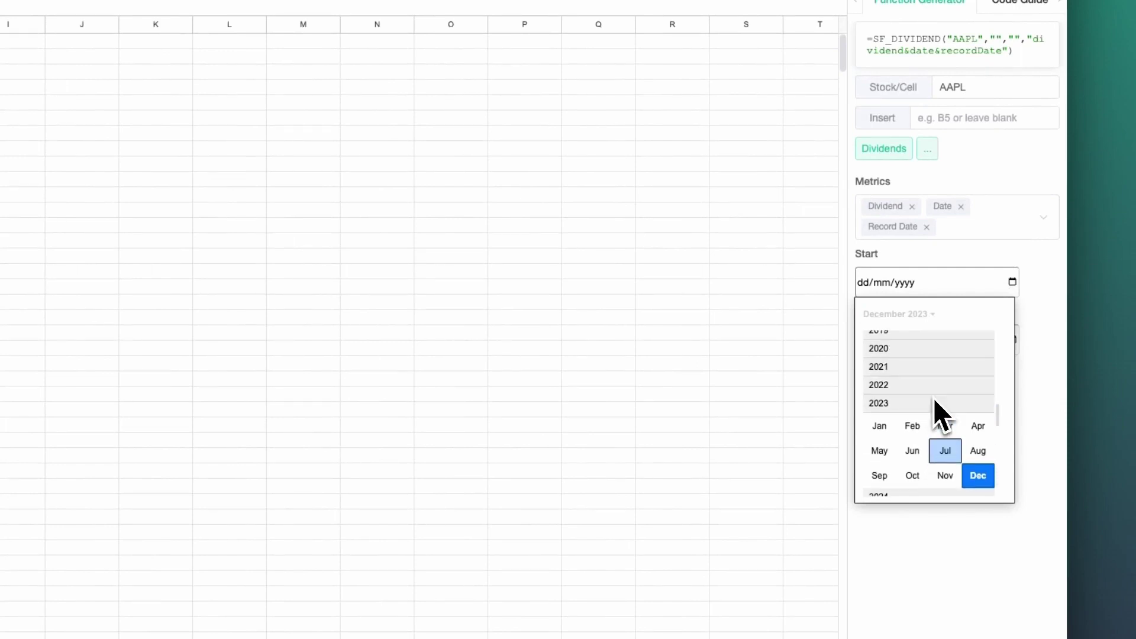
{"action": "left_click", "coordinate": [933, 350]}
{"action": "left_click", "coordinate": [881, 364]}
{"action": "left_click", "coordinate": [989, 400]}
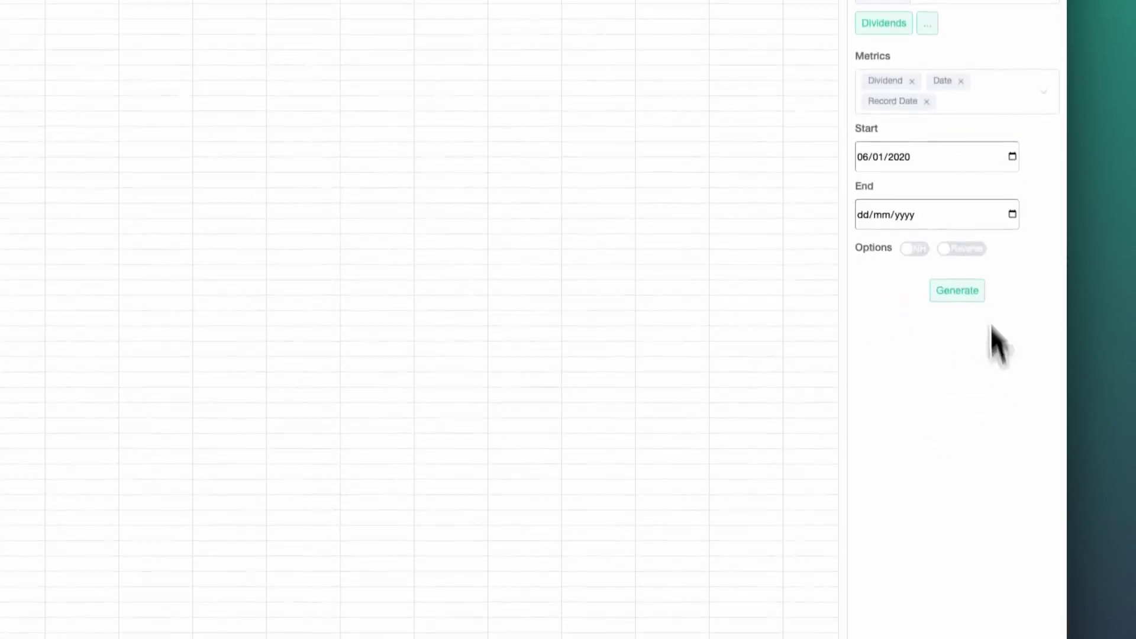
{"action": "left_click", "coordinate": [1012, 240]}
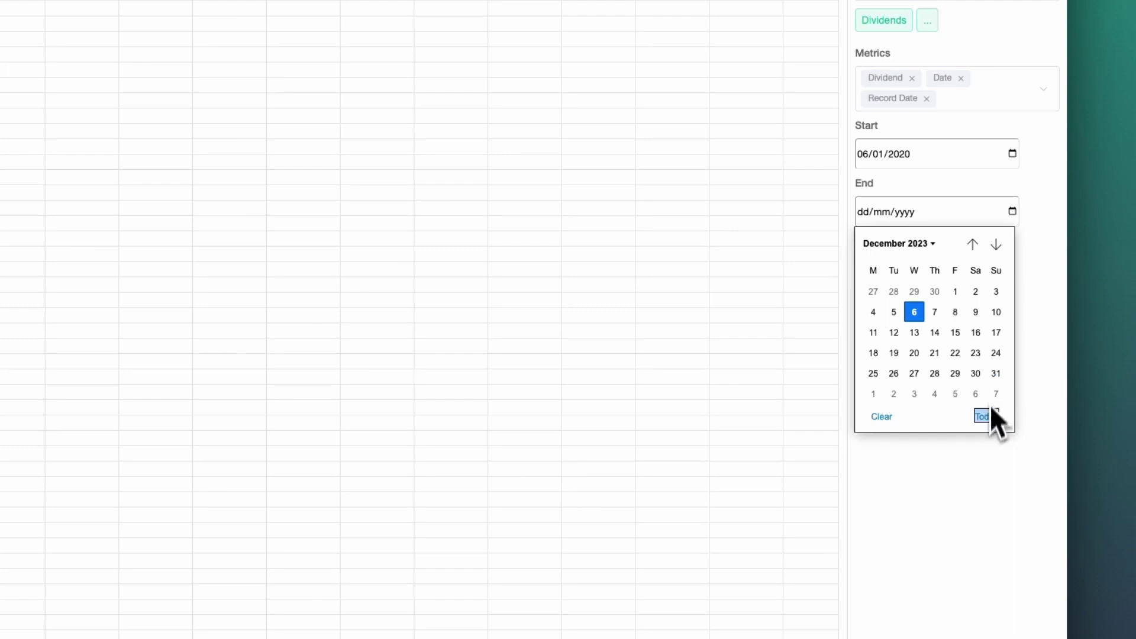
{"action": "left_click", "coordinate": [984, 417]}
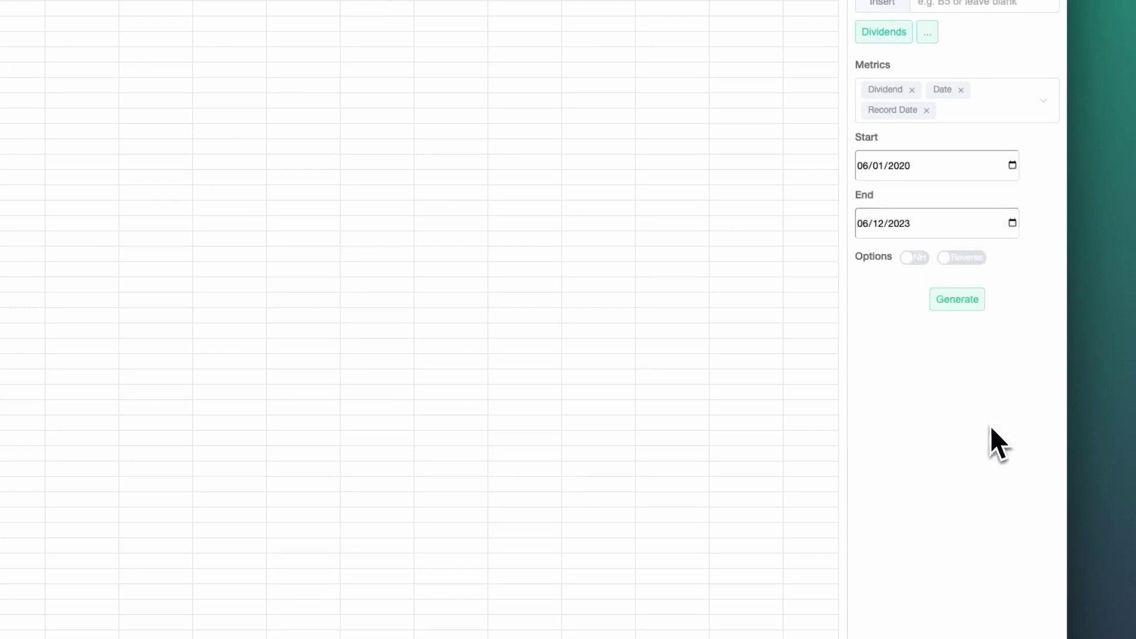
Leave the NH and Reverse options switched off.
{"action": "left_click", "coordinate": [917, 258]}
{"action": "left_click", "coordinate": [957, 259]}
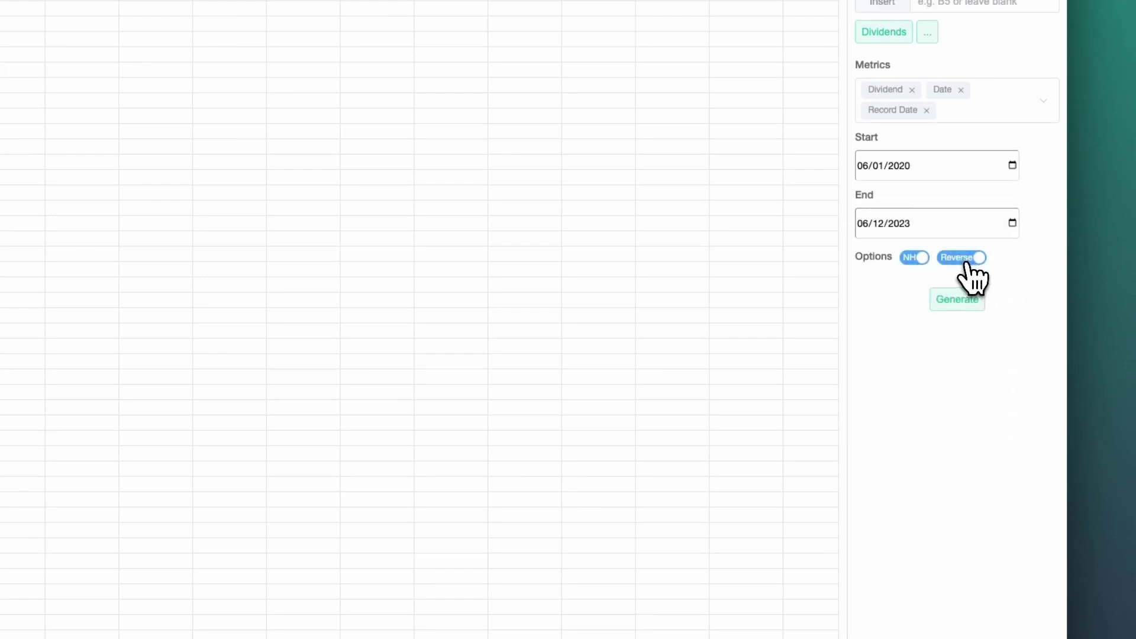
{"action": "left_click", "coordinate": [957, 259]}
{"action": "left_click", "coordinate": [916, 258]}
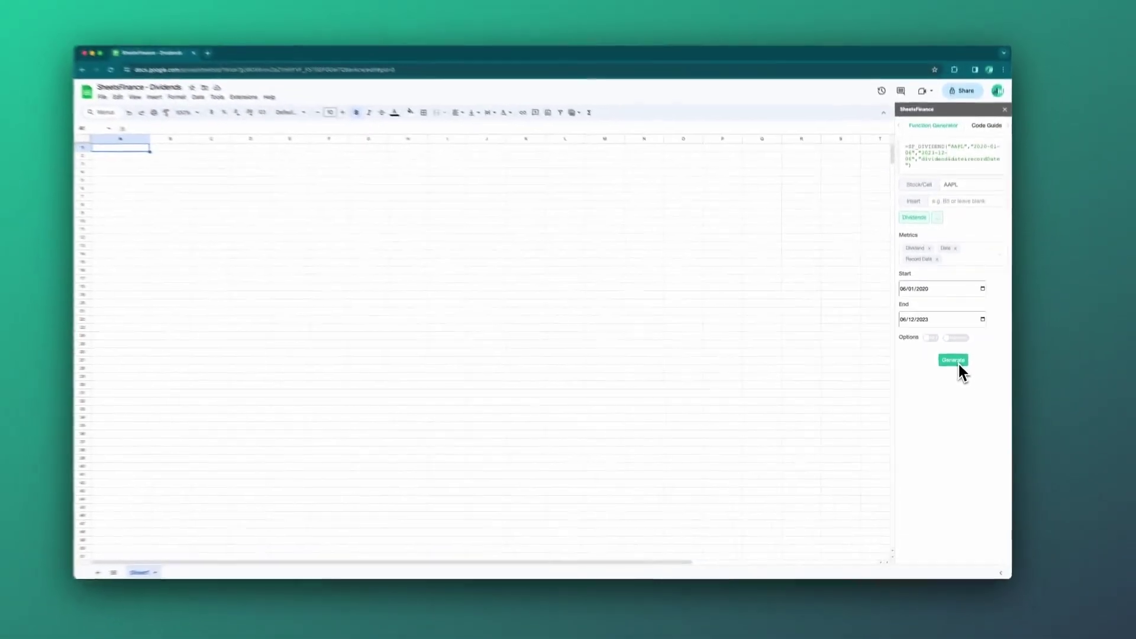
Generate the AAPL SF_DIVIDEND table into A1 and select A1 to check the formula.
{"action": "left_click", "coordinate": [955, 361]}
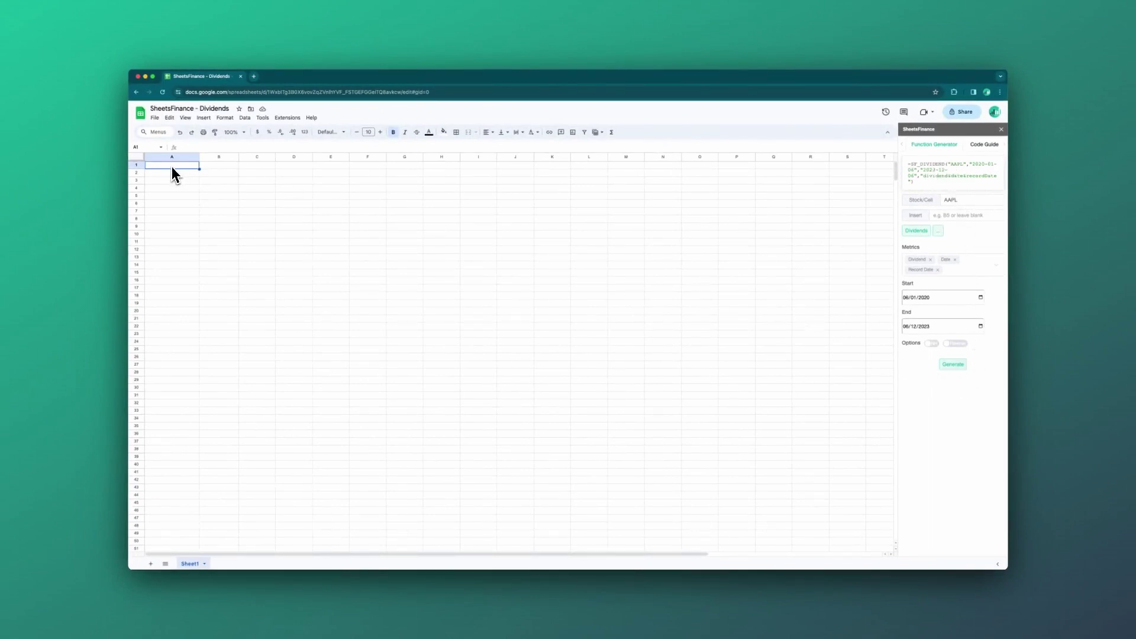
{"action": "left_click", "coordinate": [960, 218]}
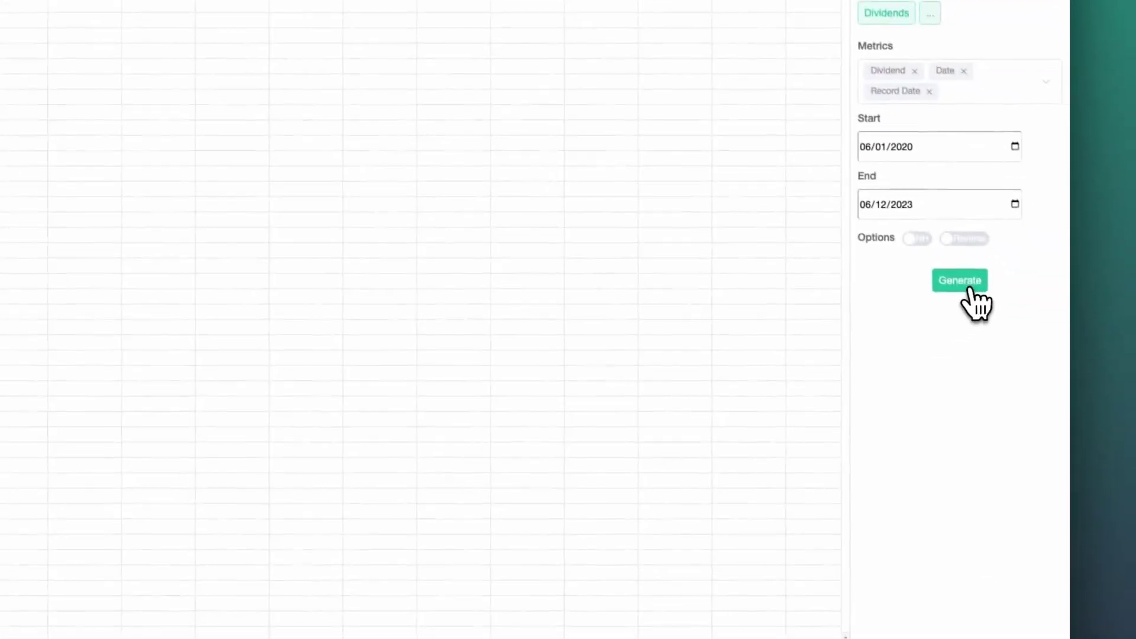
{"action": "left_click", "coordinate": [970, 288]}
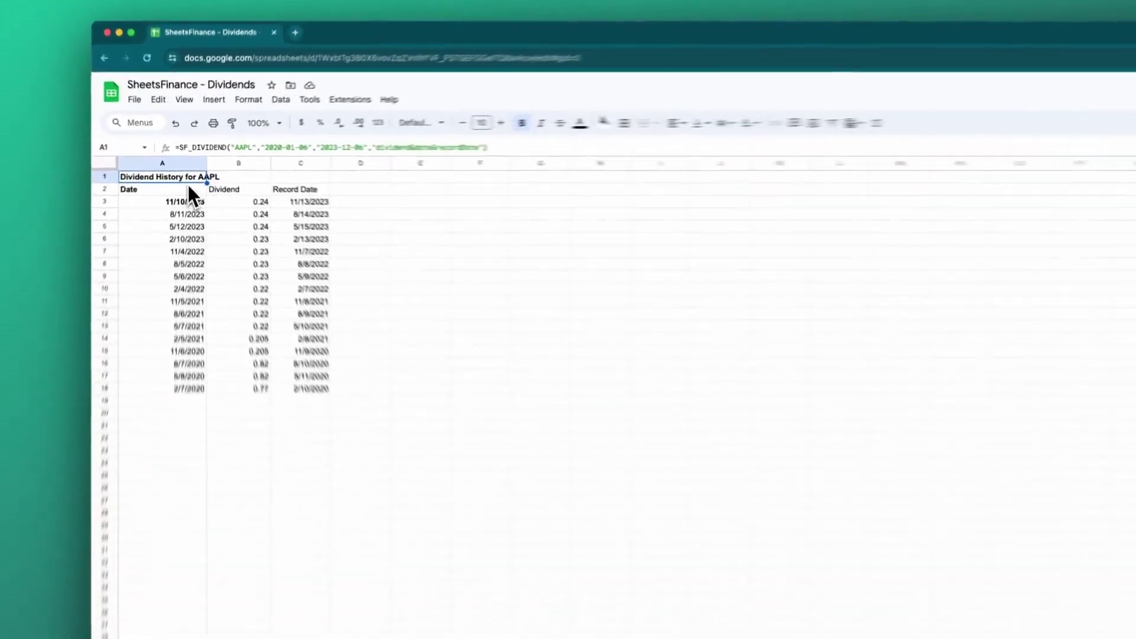
{"action": "left_click", "coordinate": [219, 303]}
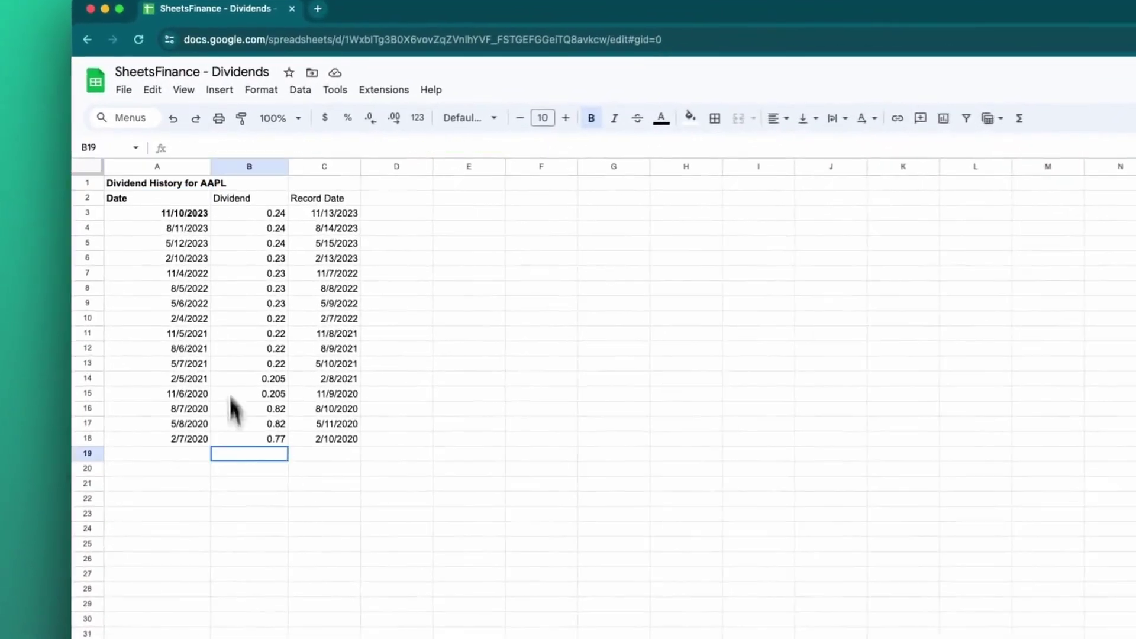
{"action": "left_click", "coordinate": [175, 188]}
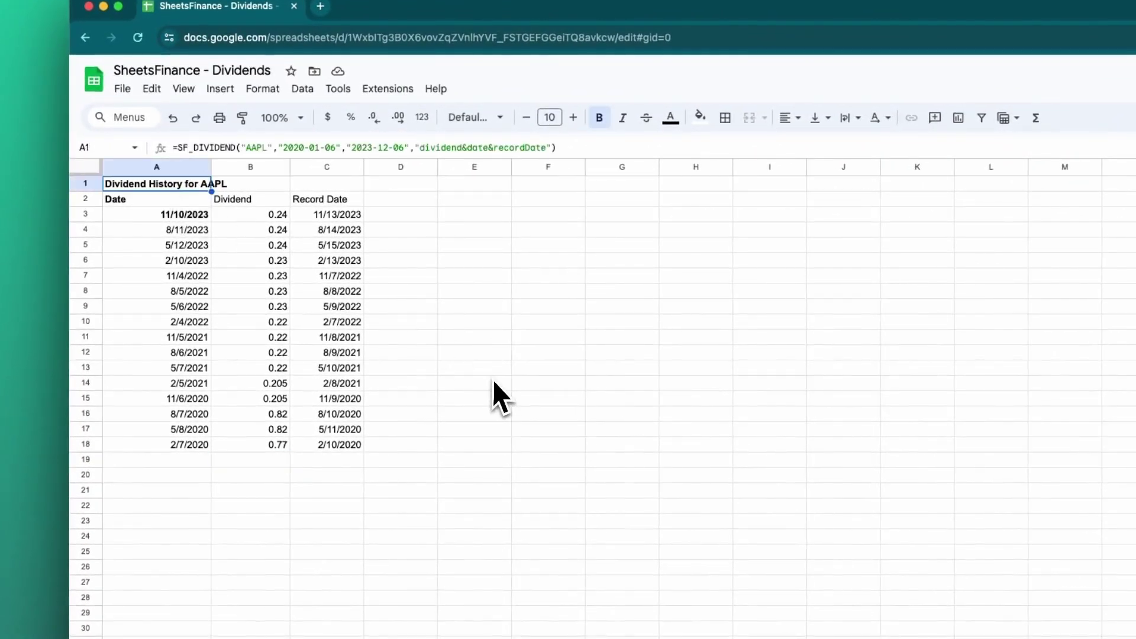